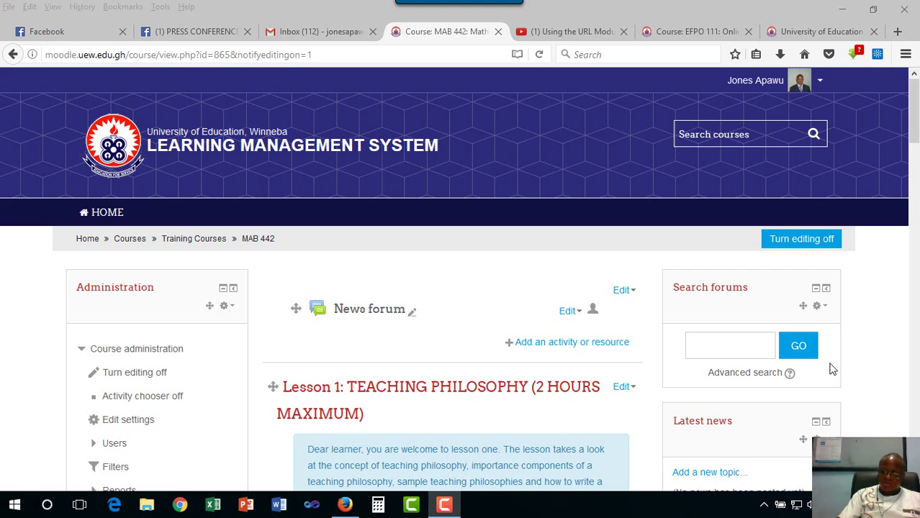
Step: Open the selection of activities and resources that can be added to Topic 4
scroll(831, 369, "down", 10)
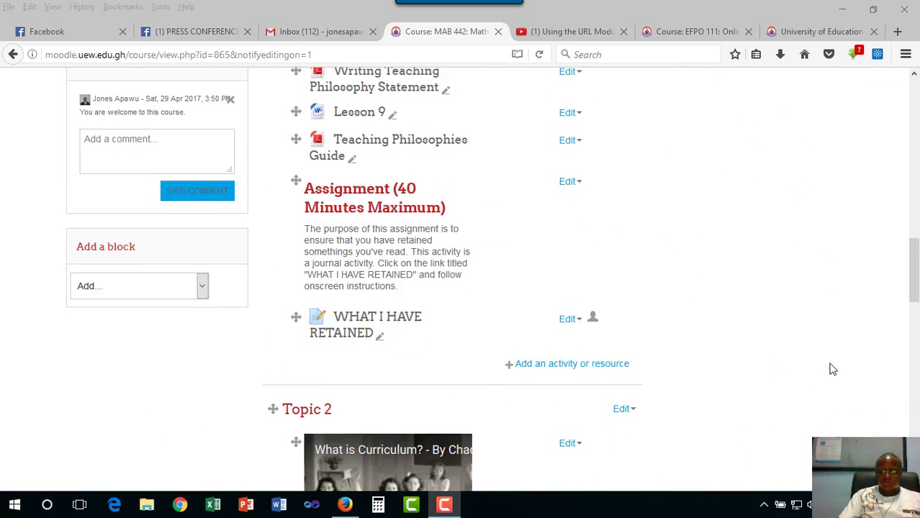
scroll(831, 370, "down", 7)
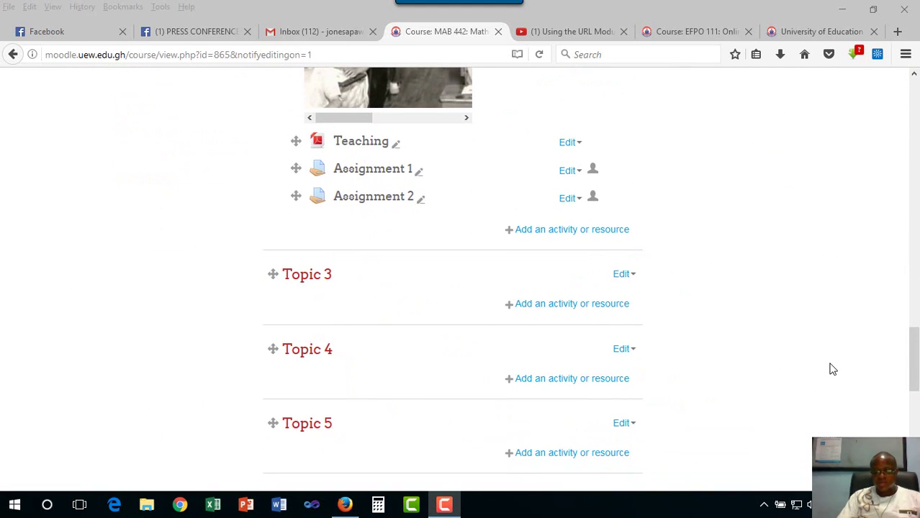
scroll(691, 362, "down", 4)
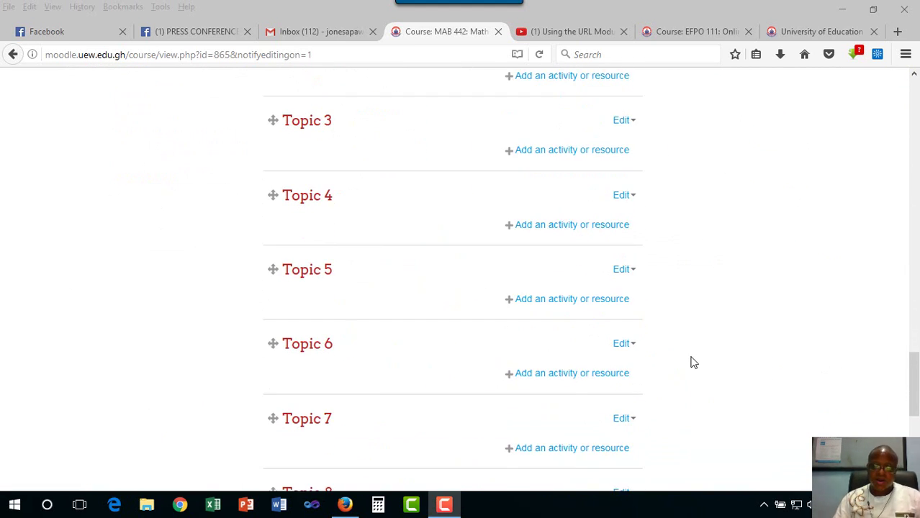
scroll(691, 363, "down", 2)
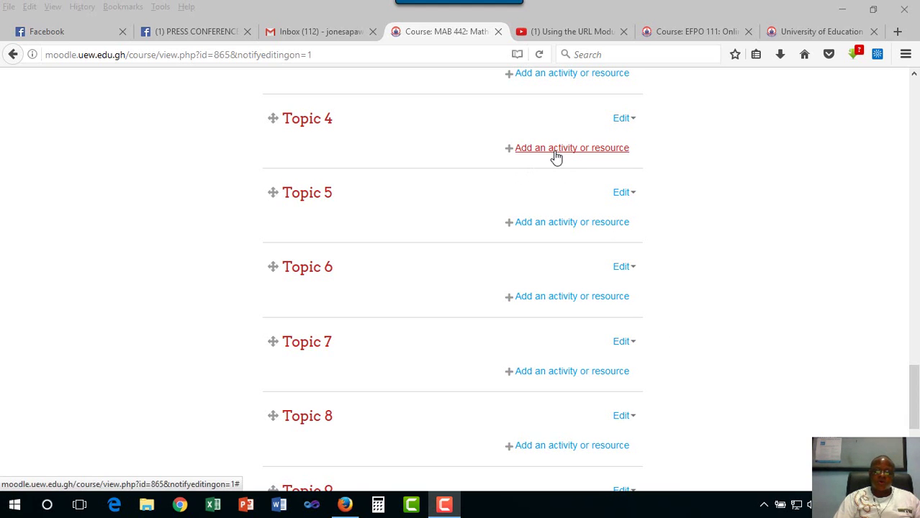
left_click(556, 152)
left_click(556, 152)
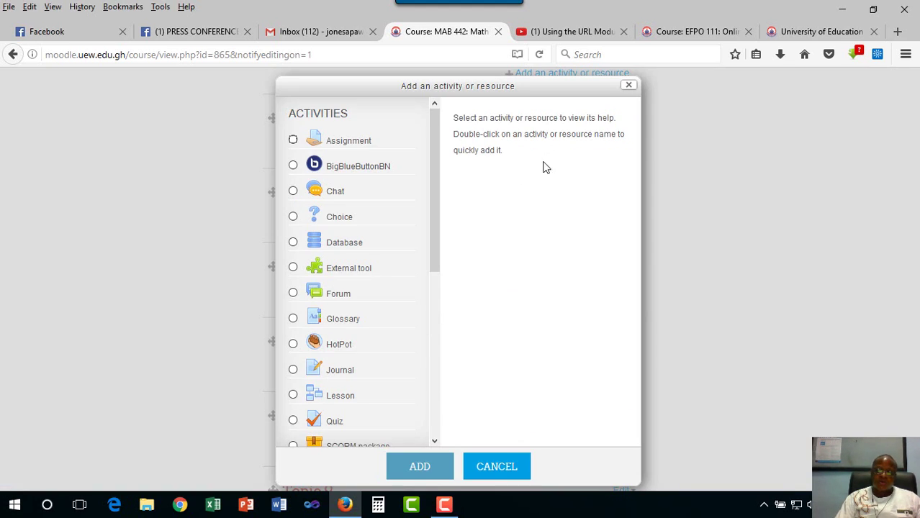
Step: Choose the Assignment activity, read through its description and add it to Topic 4
left_click(293, 141)
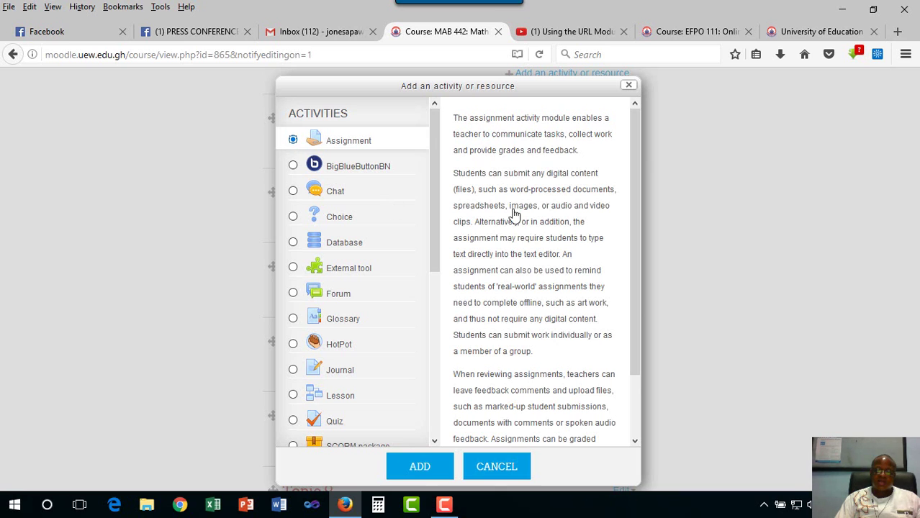
scroll(532, 238, "down", 3)
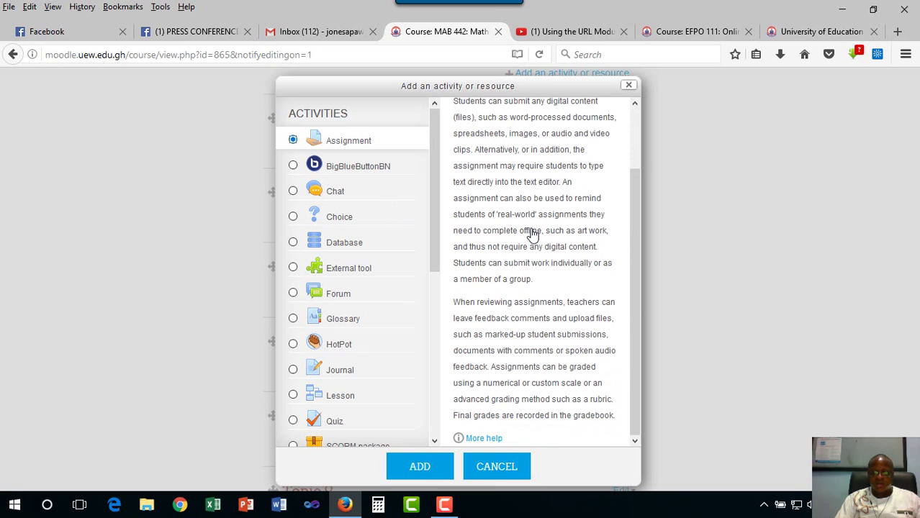
scroll(527, 277, "up", 2)
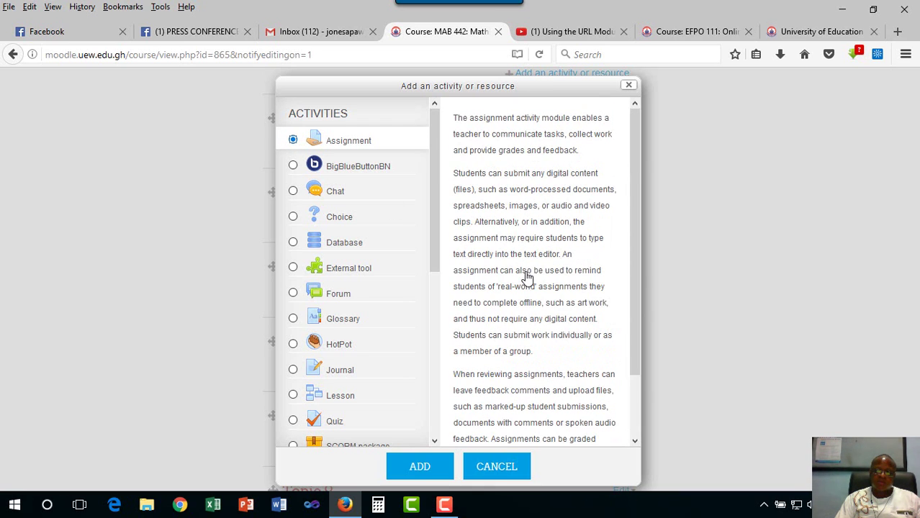
scroll(530, 298, "down", 2)
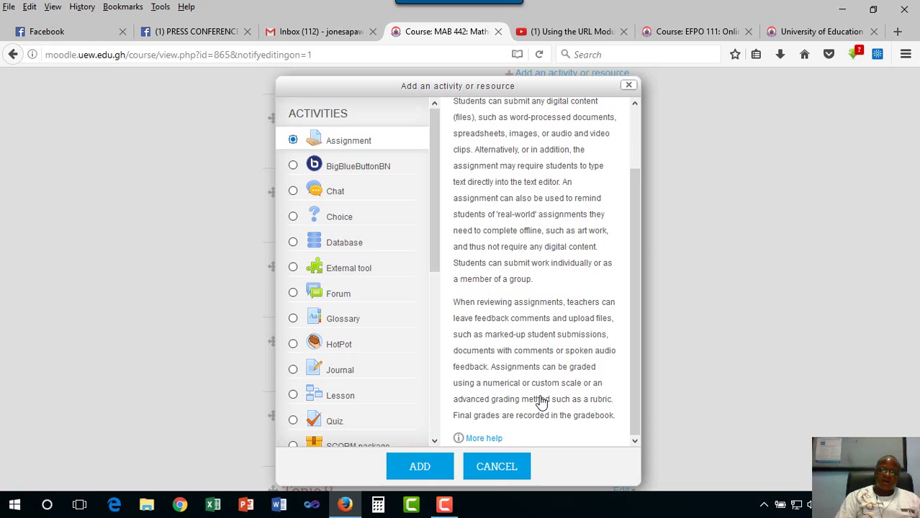
left_click(411, 470)
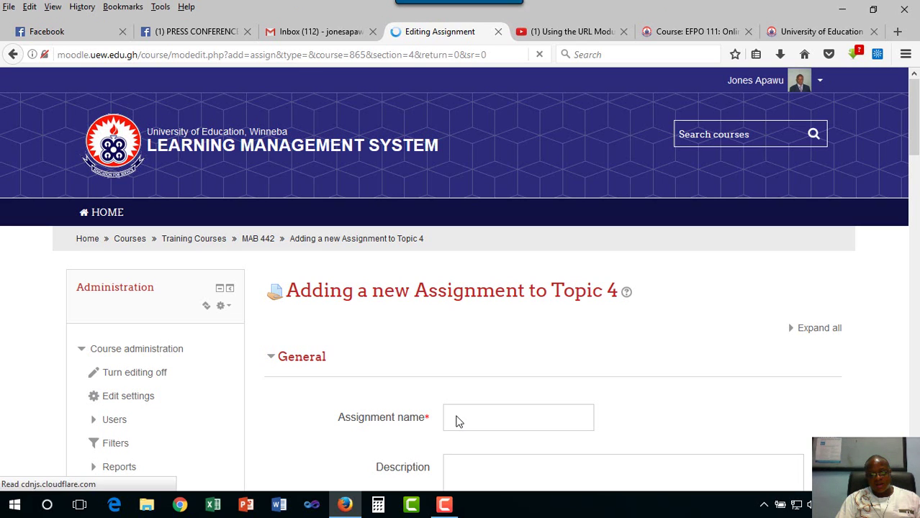
Step: Enter "Assignment 1" as the assignment name
left_click(458, 416)
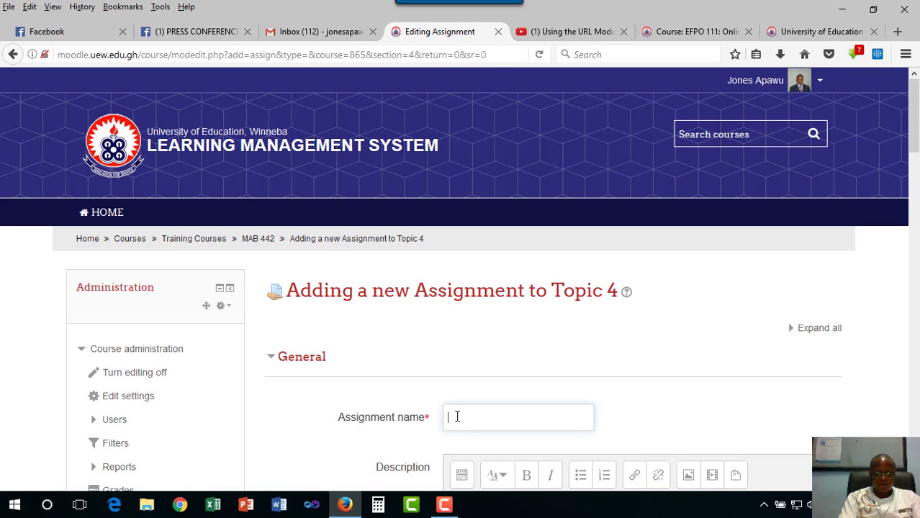
type("Assi")
type("nment")
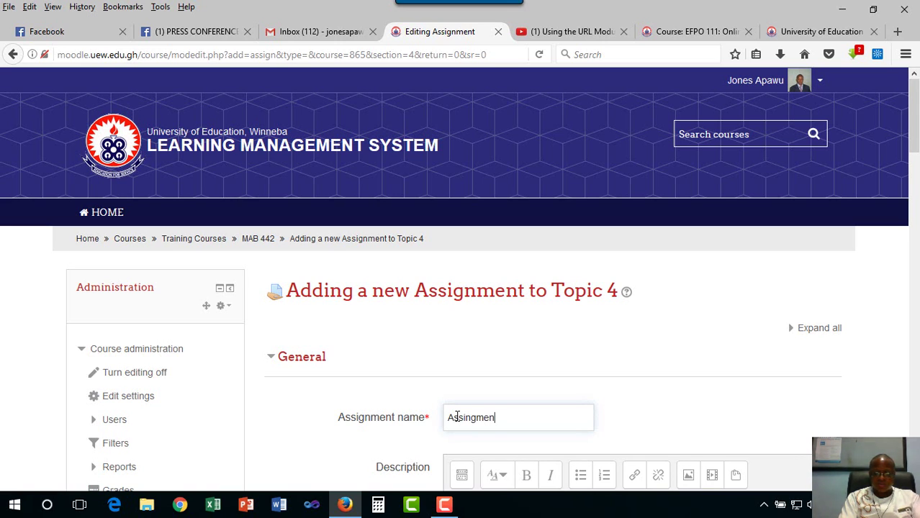
key("BackSpace")
key("BackSpace")
key("BackSpace")
key("BackSpace")
key("BackSpace")
type("g")
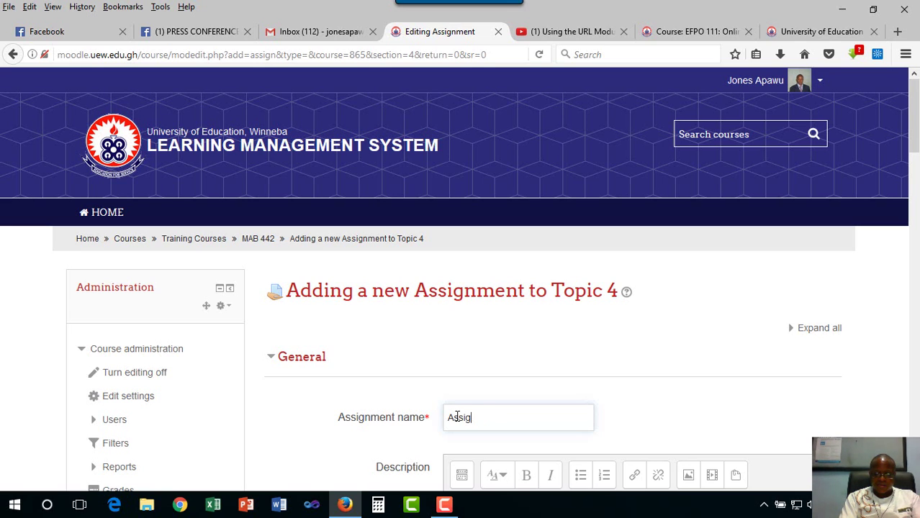
type("nment ")
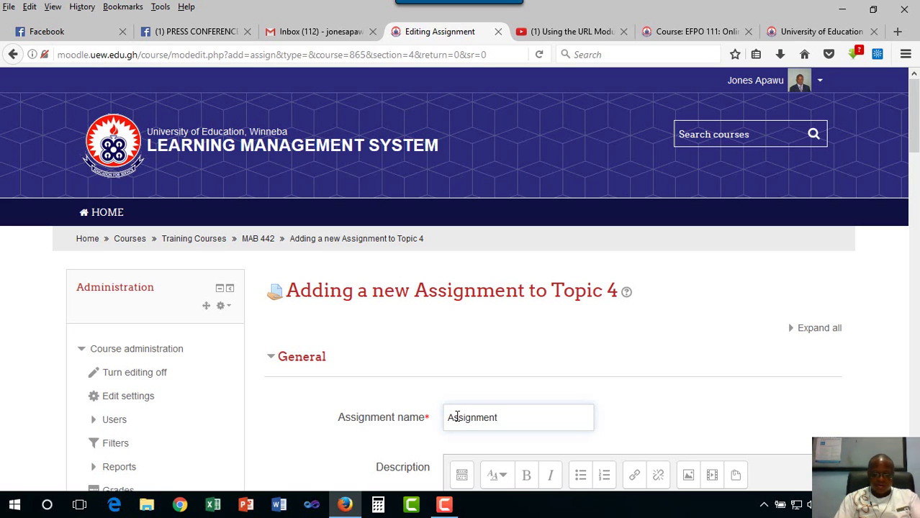
type("1")
Step: Review the assignment's Description, Display description on course page, Additional files and Availability settings
scroll(556, 468, "down", 4)
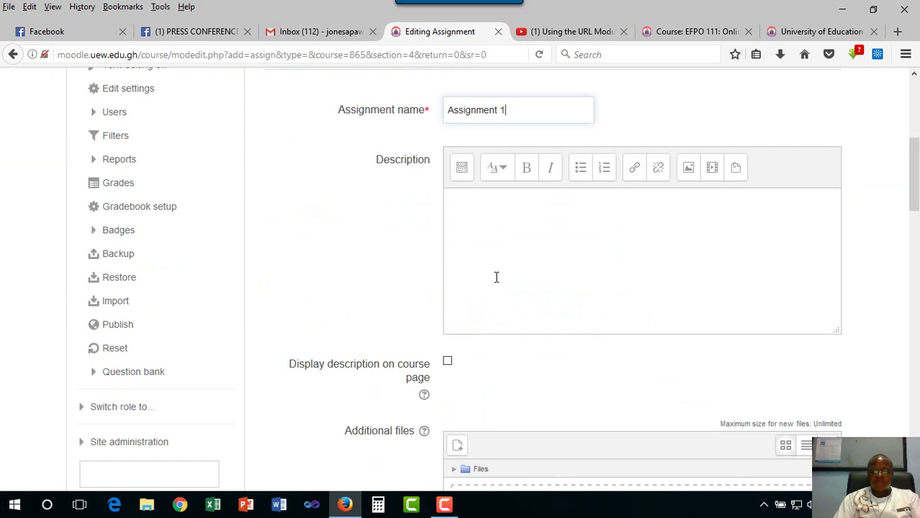
left_click(480, 216)
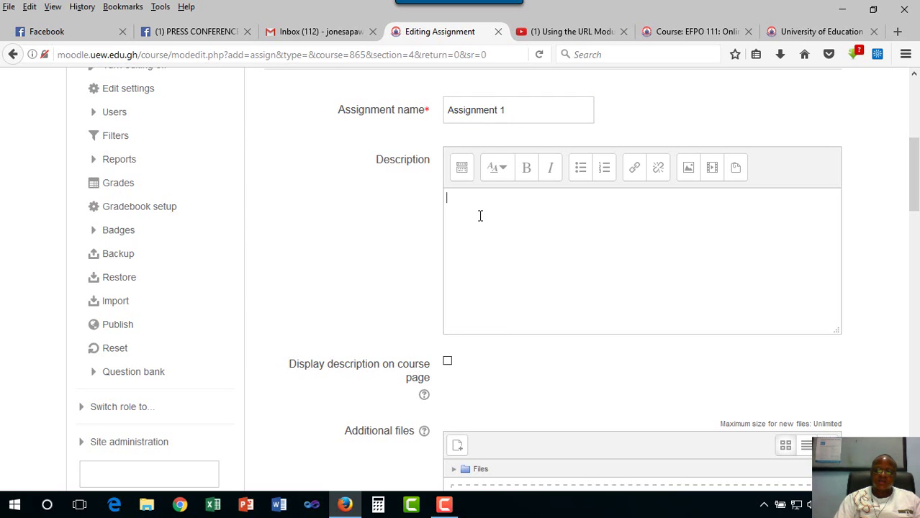
scroll(478, 256, "down", 4)
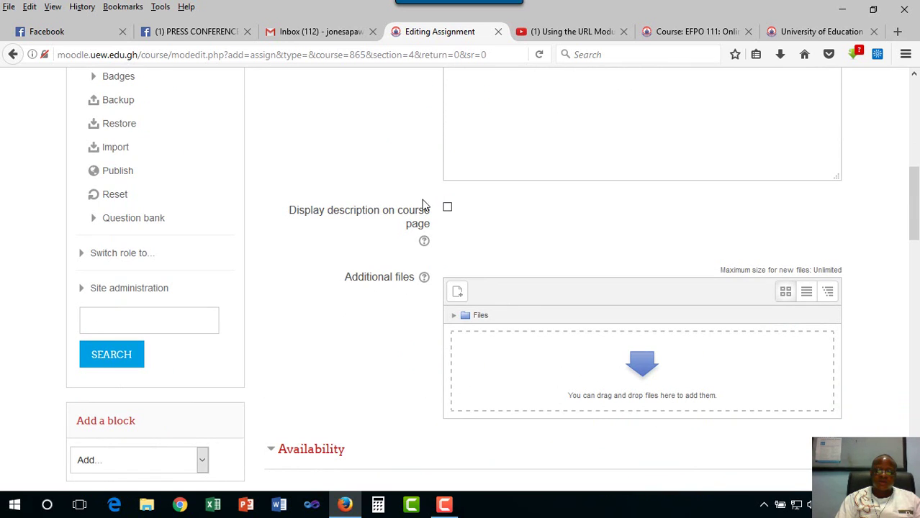
scroll(538, 142, "up", 4)
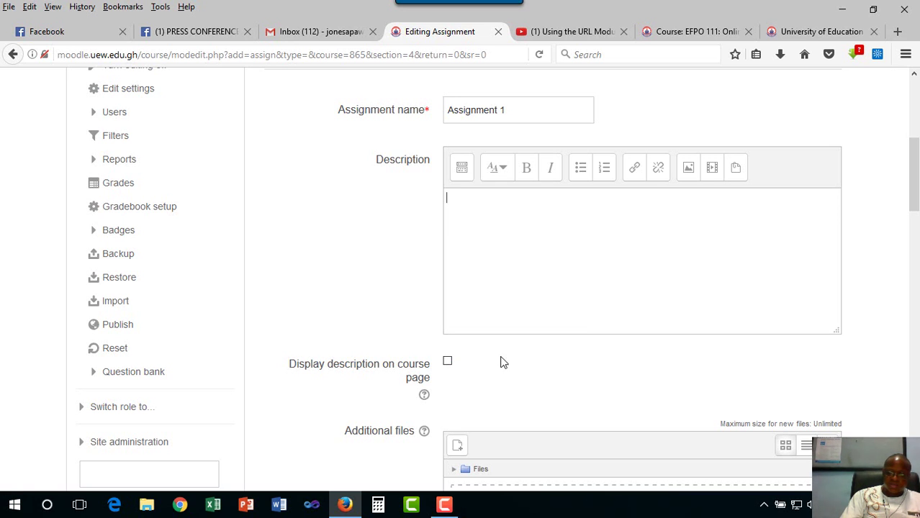
scroll(511, 360, "down", 2)
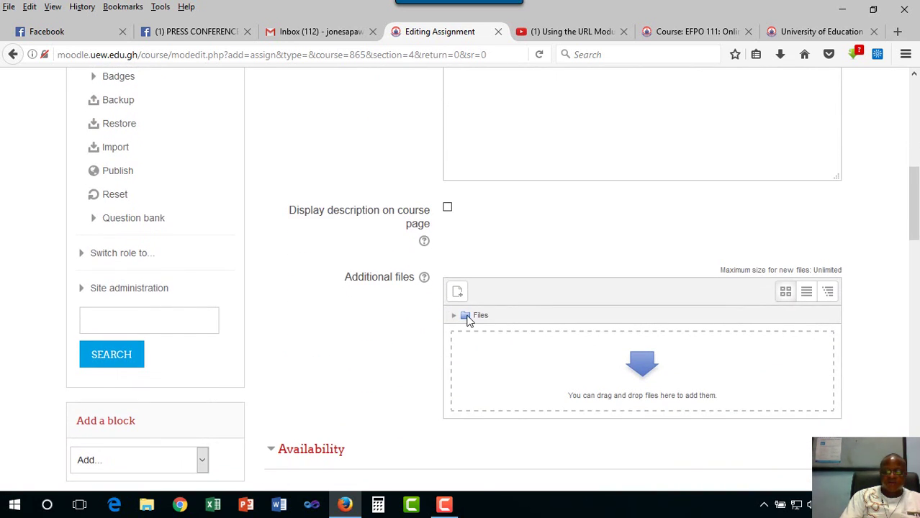
scroll(501, 325, "down", 2)
scroll(503, 328, "down", 1)
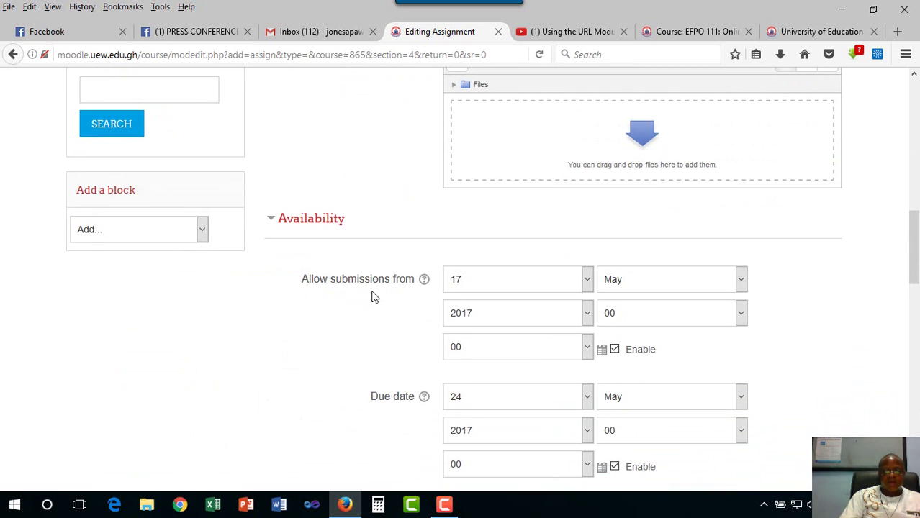
scroll(364, 288, "down", 2)
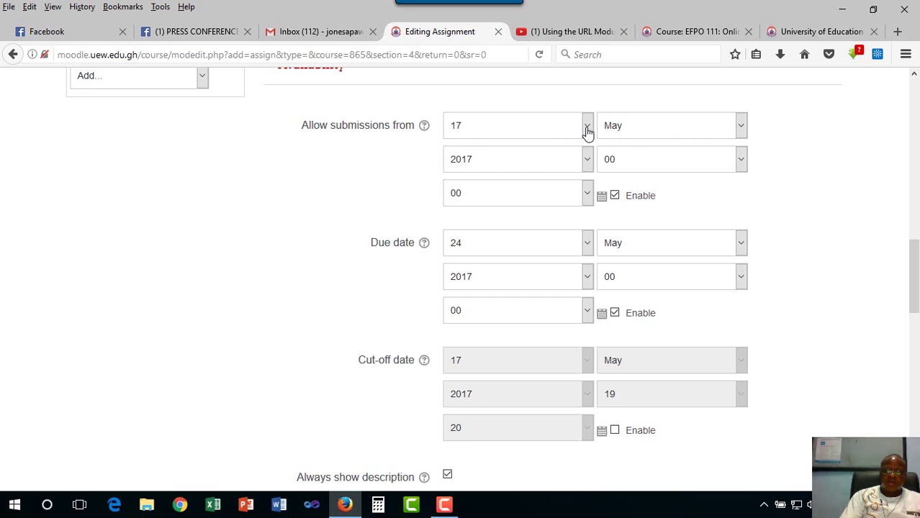
Step: Inspect the day and hour choices of Allow submissions from, and switch its Enable option off and back on
scroll(576, 162, "up", 2)
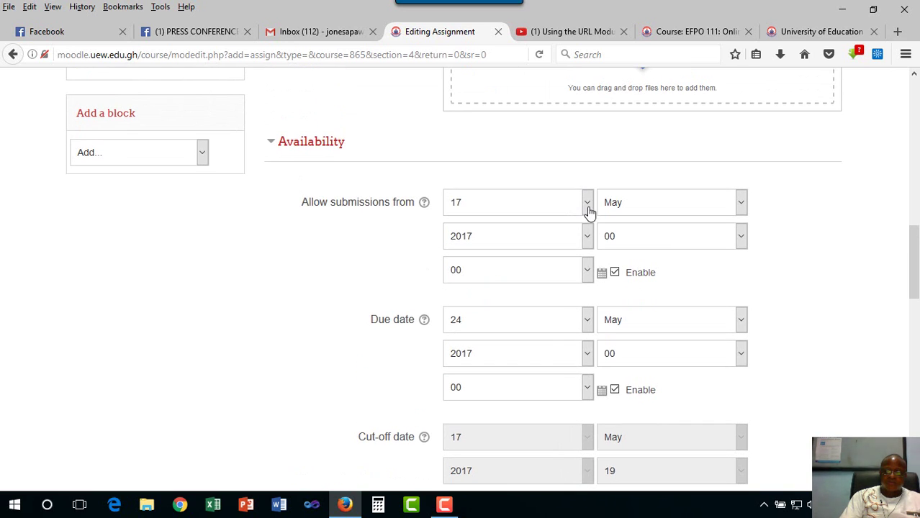
left_click(589, 207)
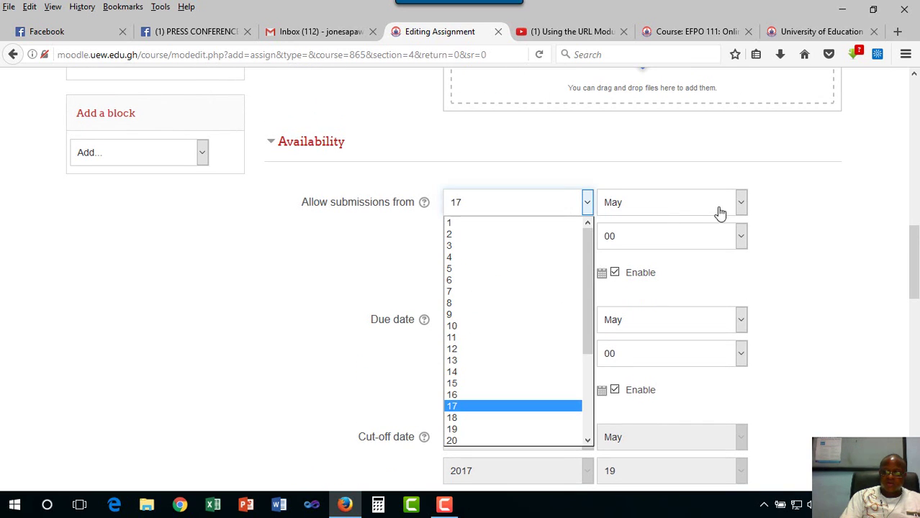
left_click(788, 232)
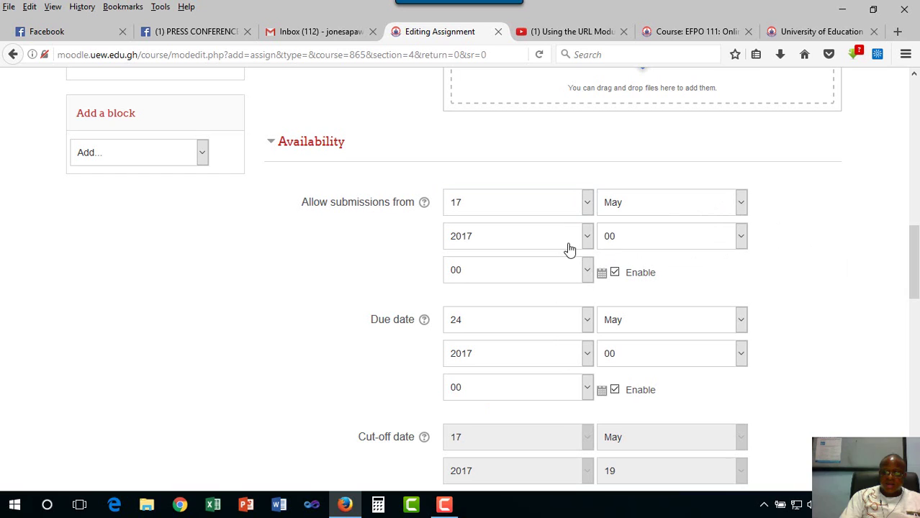
left_click(741, 240)
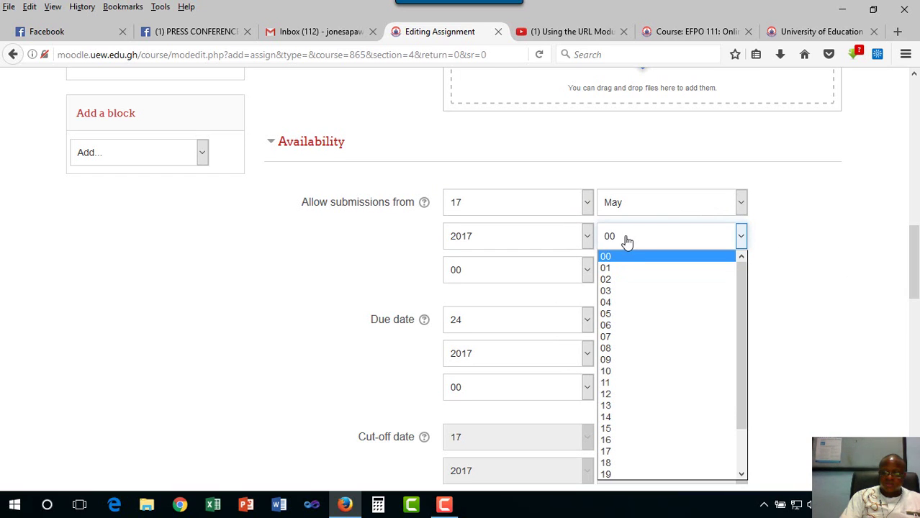
left_click(797, 244)
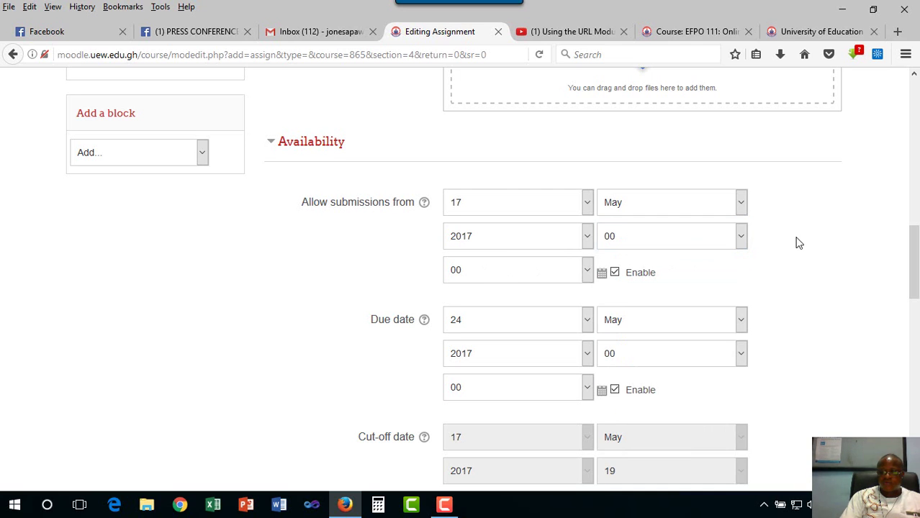
left_click(615, 275)
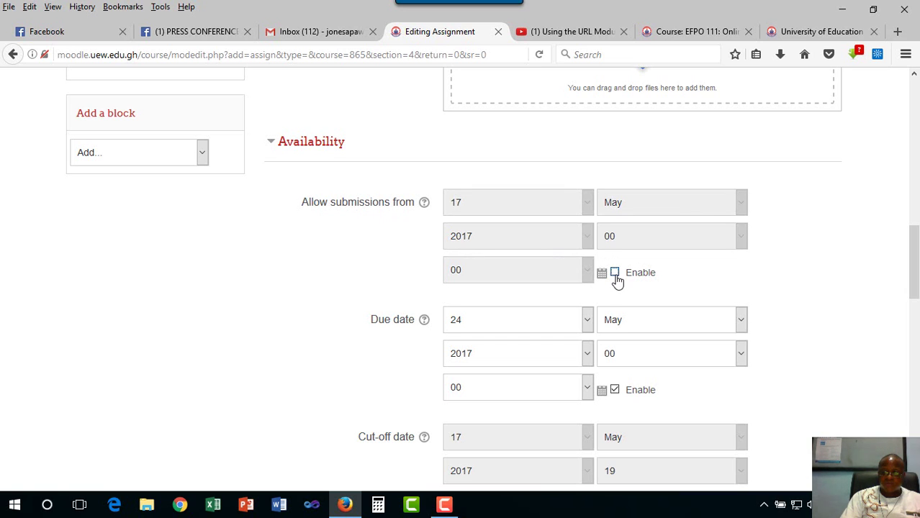
left_click(615, 274)
Step: Review the submission start, due and cut-off dates, and switch the cut-off date on and off again
scroll(532, 294, "down", 4)
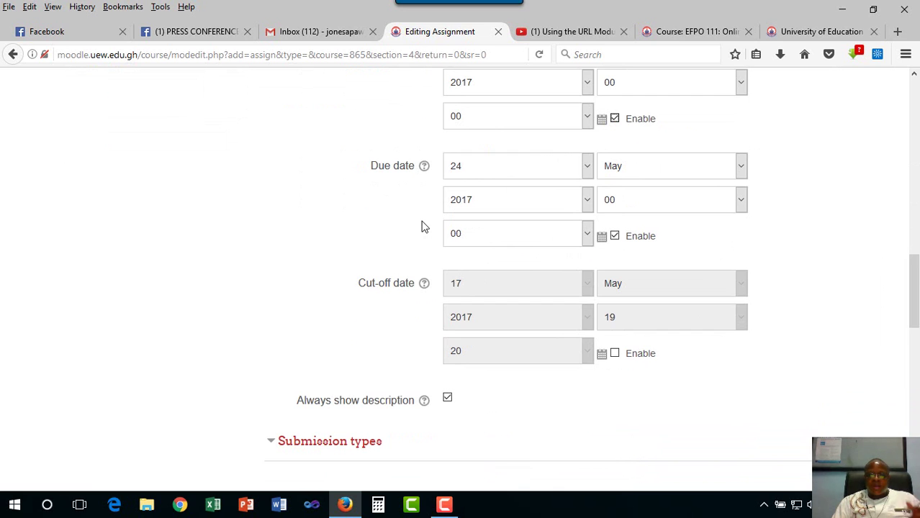
scroll(422, 227, "up", 2)
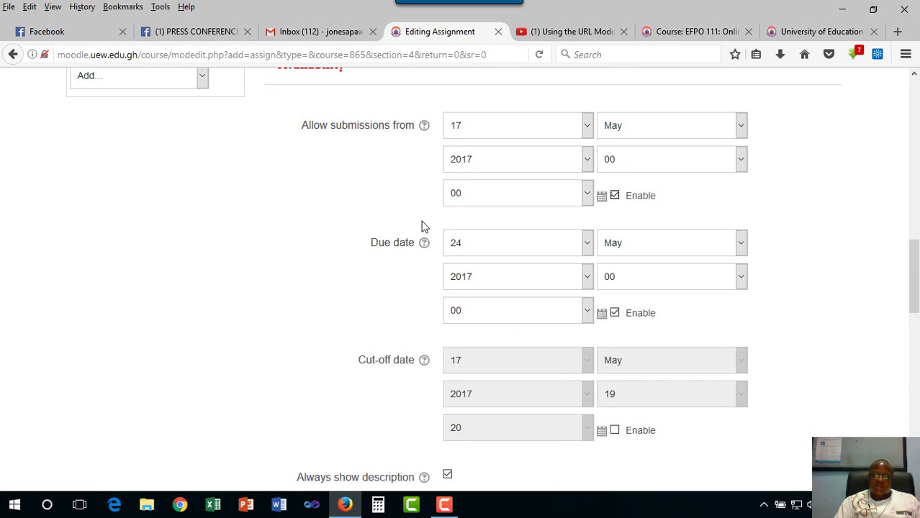
scroll(423, 227, "up", 2)
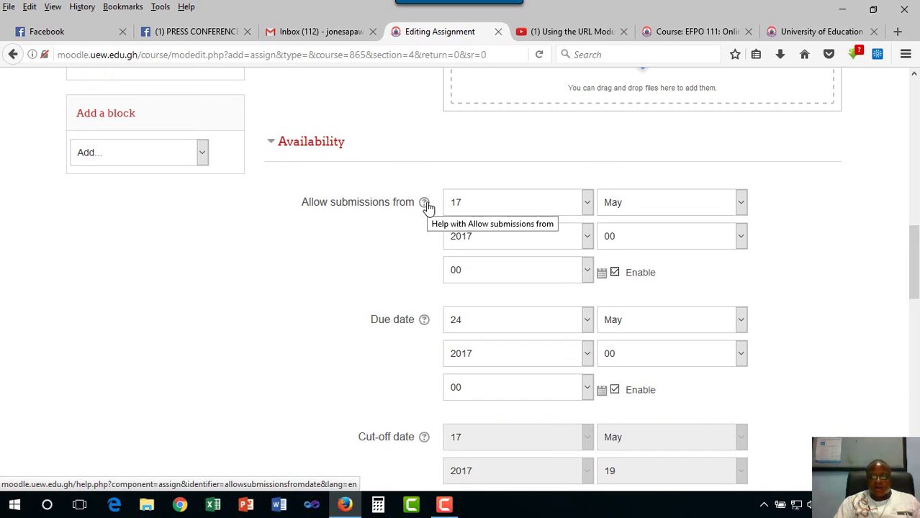
scroll(554, 353, "down", 3)
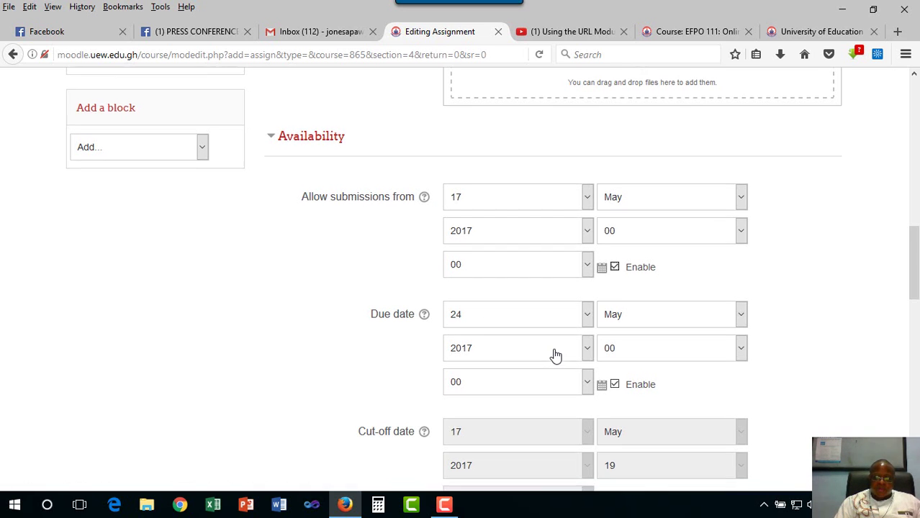
scroll(492, 213, "up", 2)
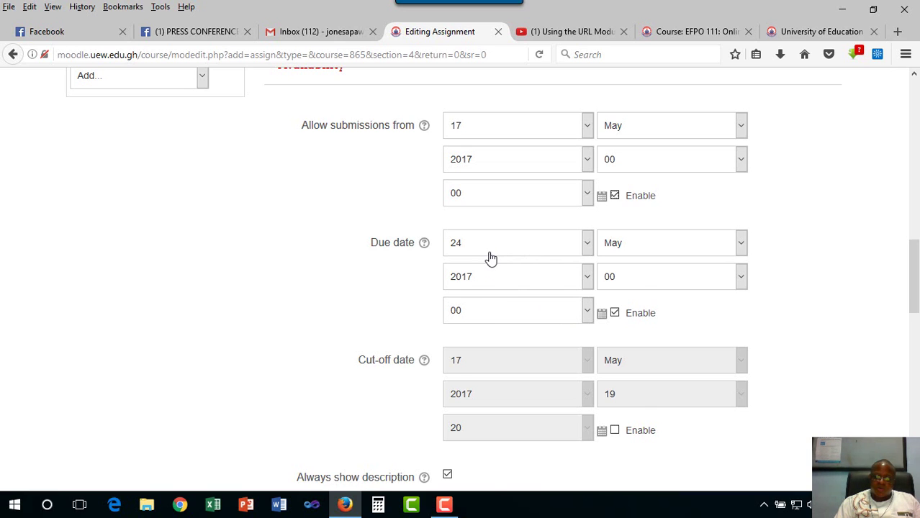
scroll(490, 258, "down", 2)
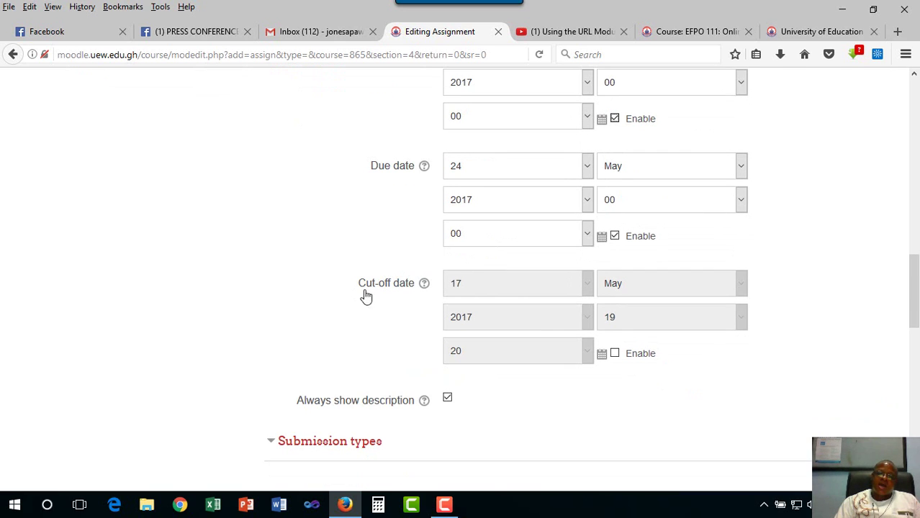
left_click(616, 354)
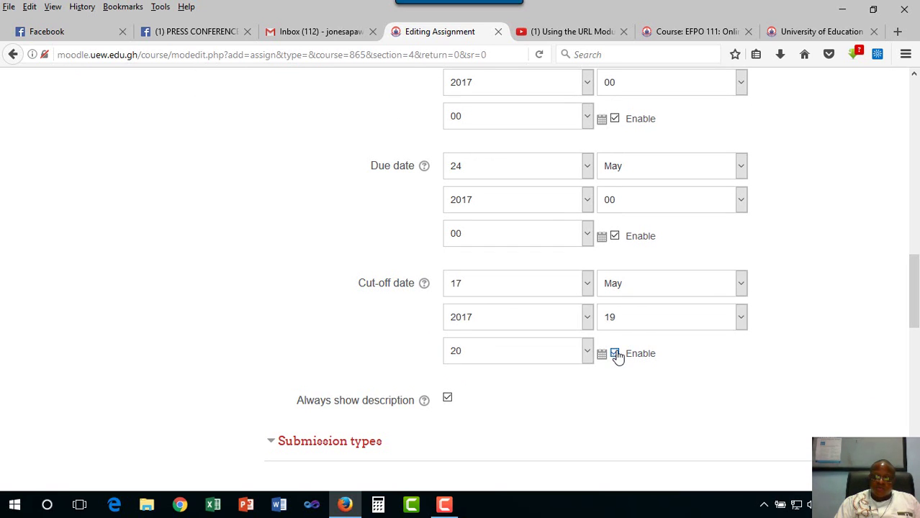
left_click(615, 354)
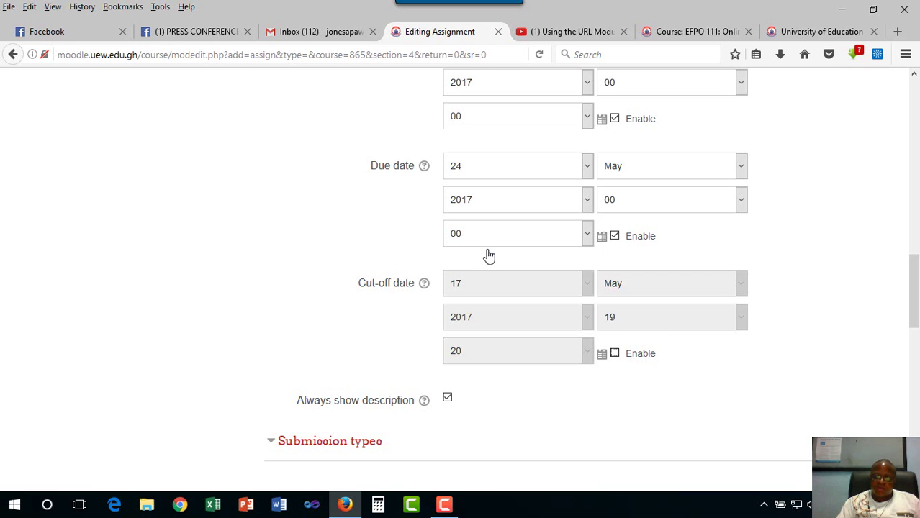
Step: Review the Submission types section and check the choices for Maximum number of uploaded files
scroll(488, 238, "down", 4)
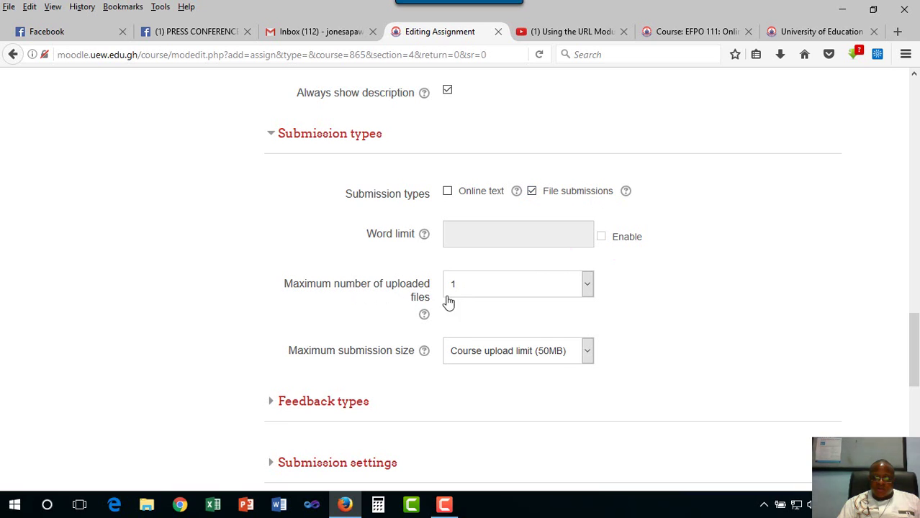
left_click(588, 295)
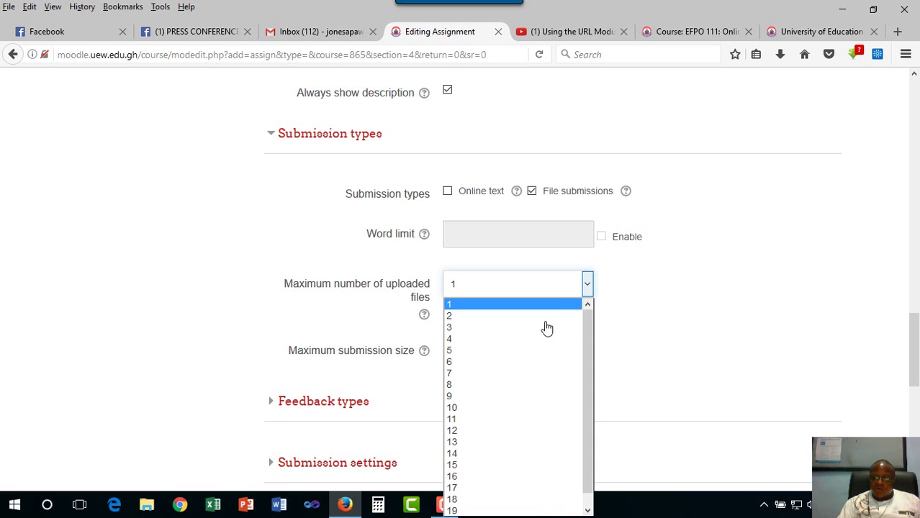
left_click(646, 290)
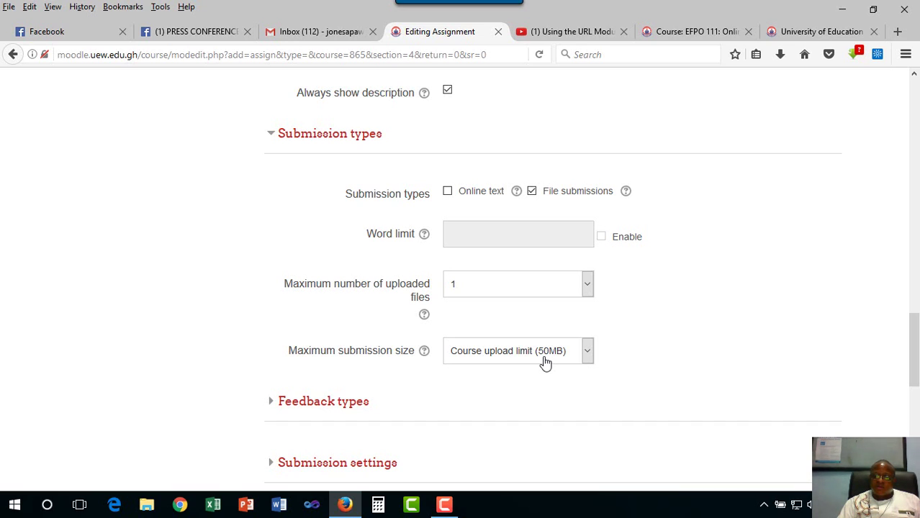
Step: Switch the submission type from File submissions to Online text and enable a word limit of 200
left_click(531, 190)
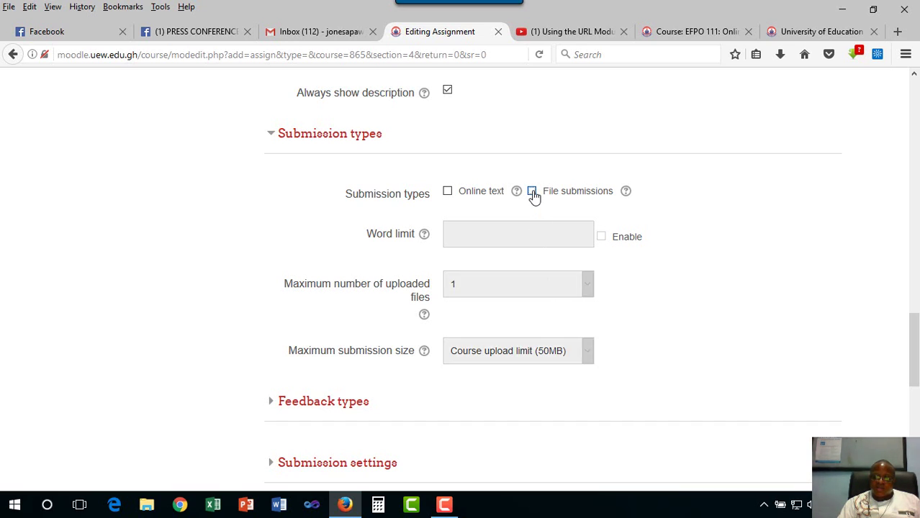
left_click(448, 192)
left_click(602, 237)
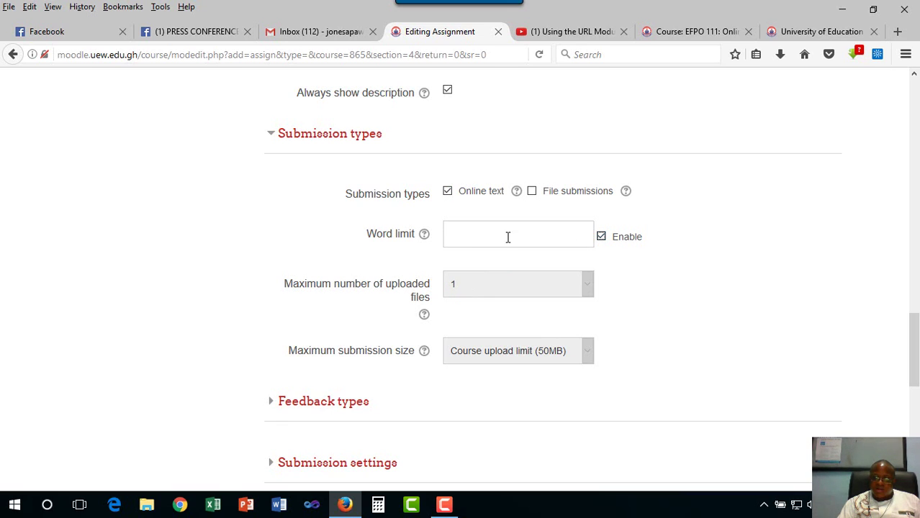
left_click(496, 236)
type("200")
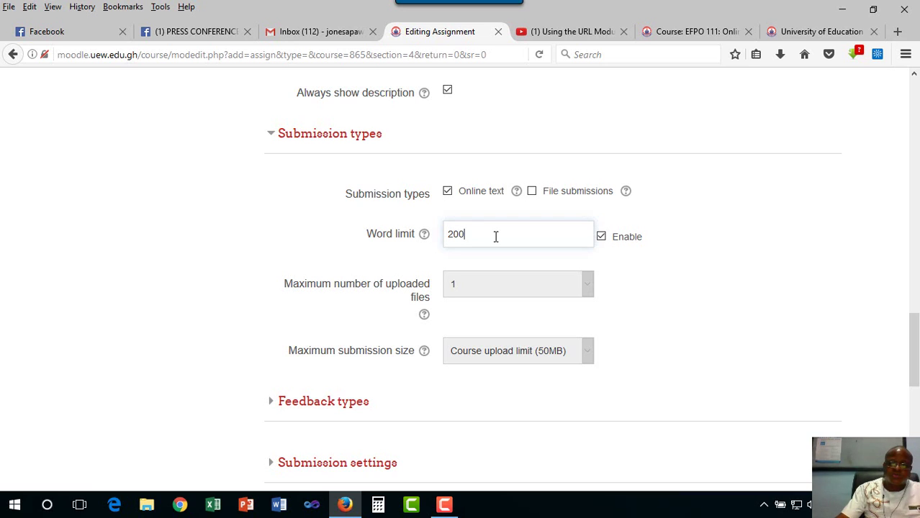
Step: Turn Online text off and enable File submissions as the submission type again
scroll(495, 237, "down", 2)
scroll(496, 237, "up", 2)
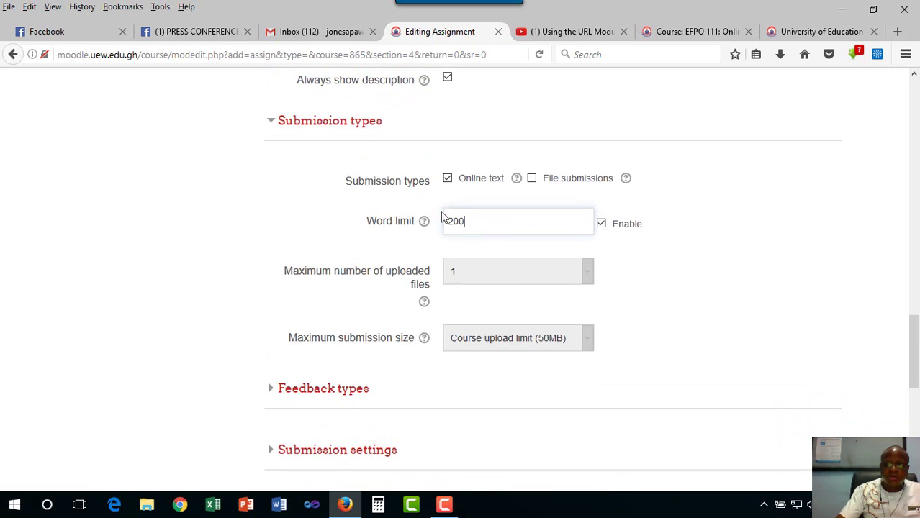
left_click(447, 191)
left_click(533, 196)
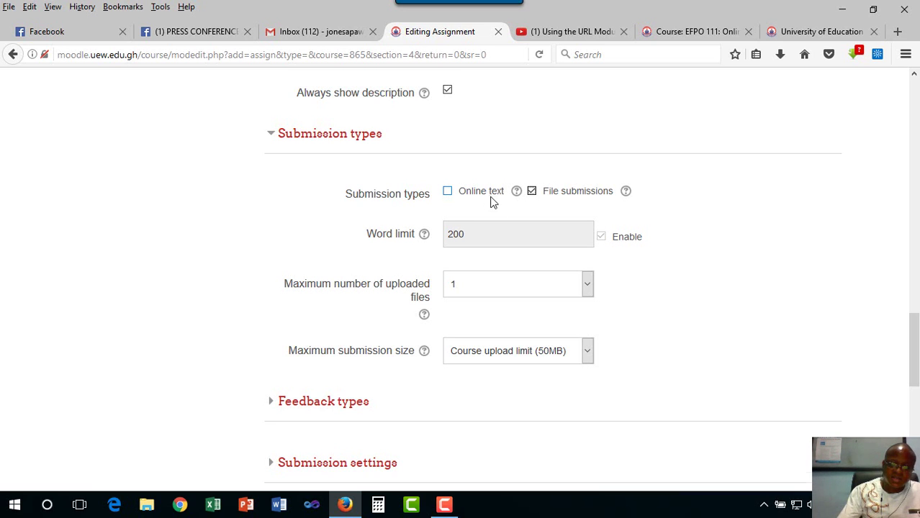
Step: Expand the Feedback types settings and check the choices for Comment inline
scroll(491, 205, "down", 5)
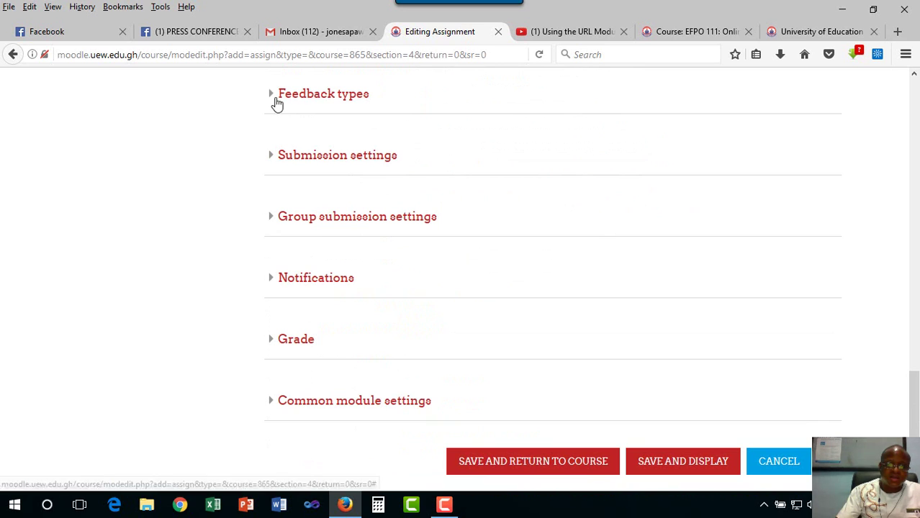
left_click(271, 96)
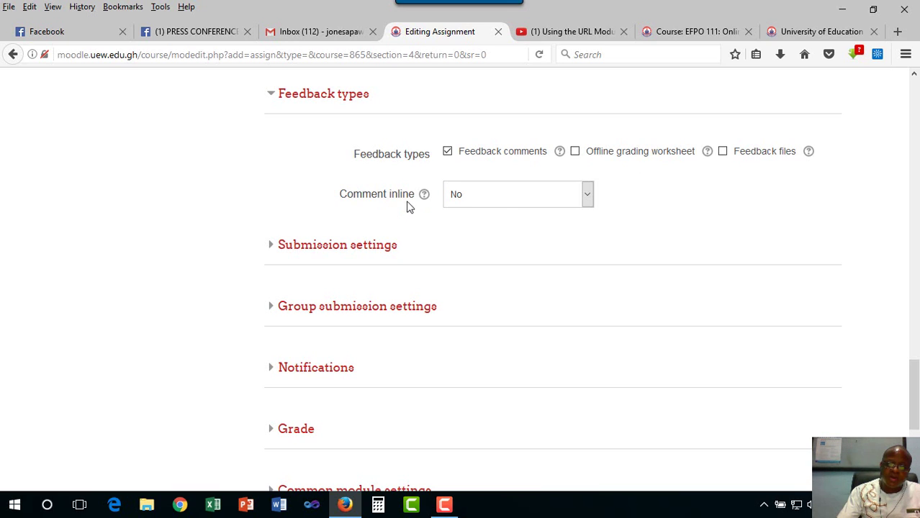
left_click(588, 205)
left_click(644, 207)
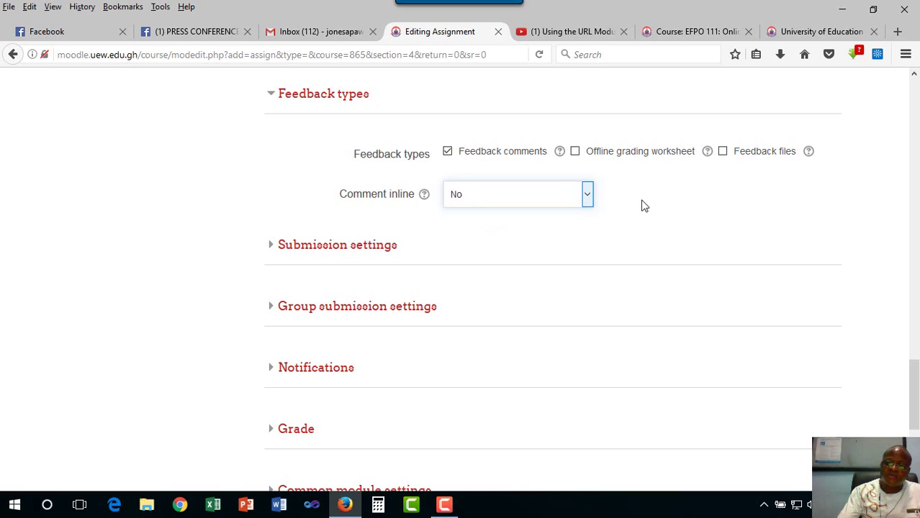
Step: Expand Submission settings and check the choices for requiring students to click the submit button
left_click(274, 248)
scroll(407, 281, "down", 3)
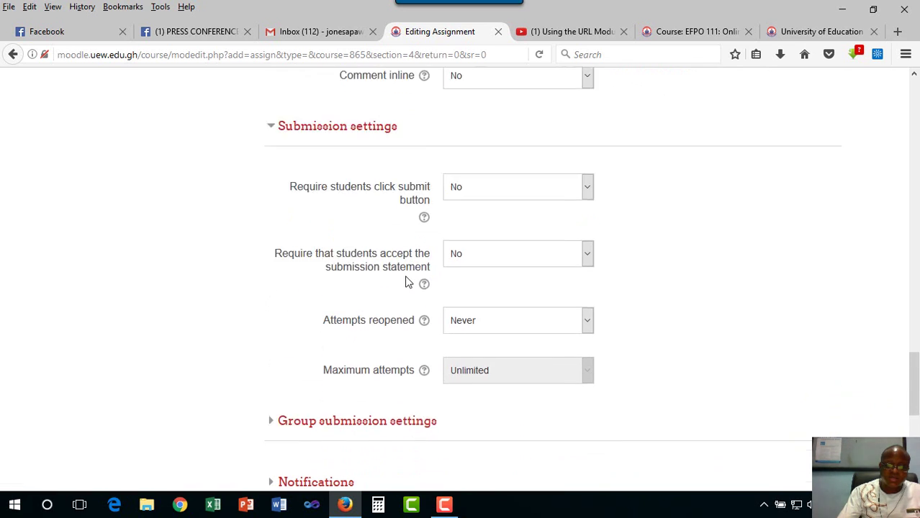
scroll(406, 281, "down", 1)
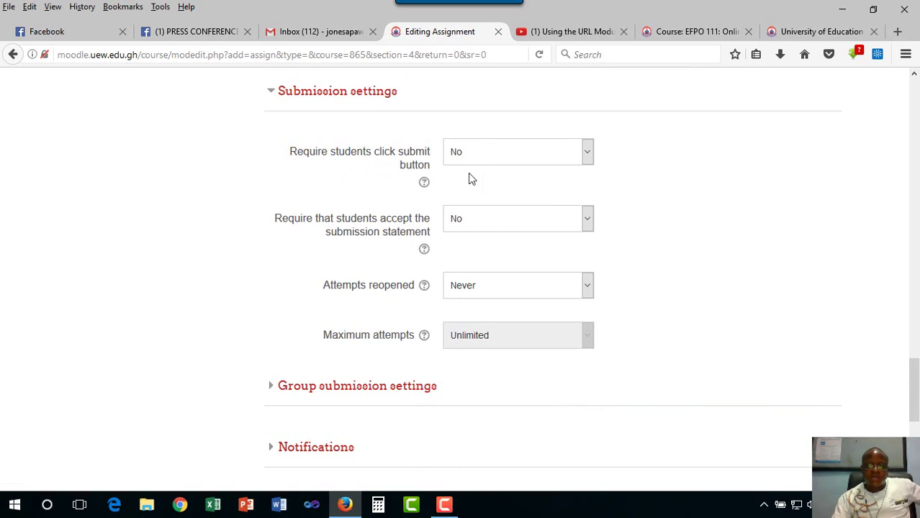
left_click(581, 160)
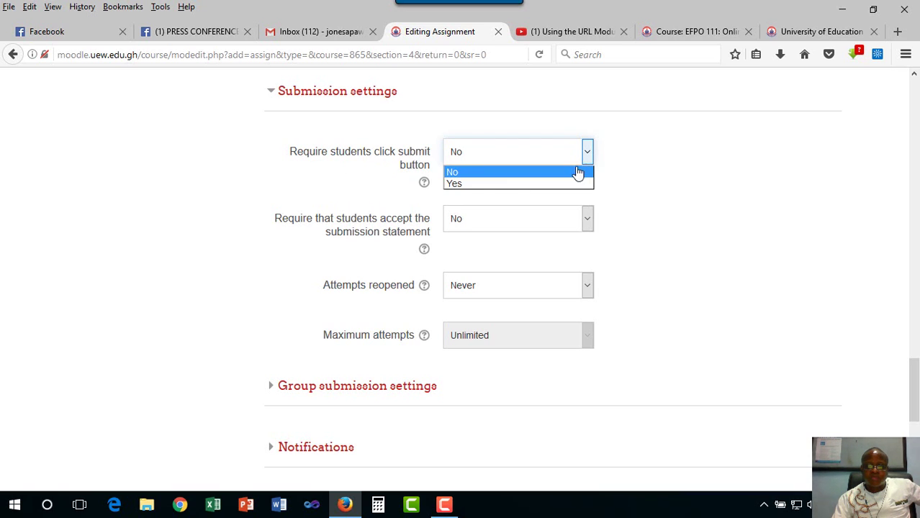
left_click(656, 167)
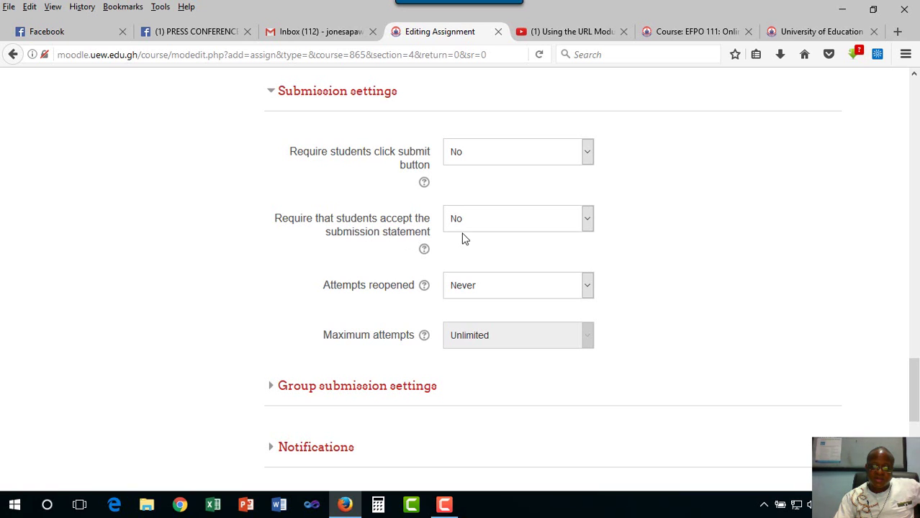
Step: Read the help texts for the submission statement requirement and for Attempts reopened
left_click(424, 250)
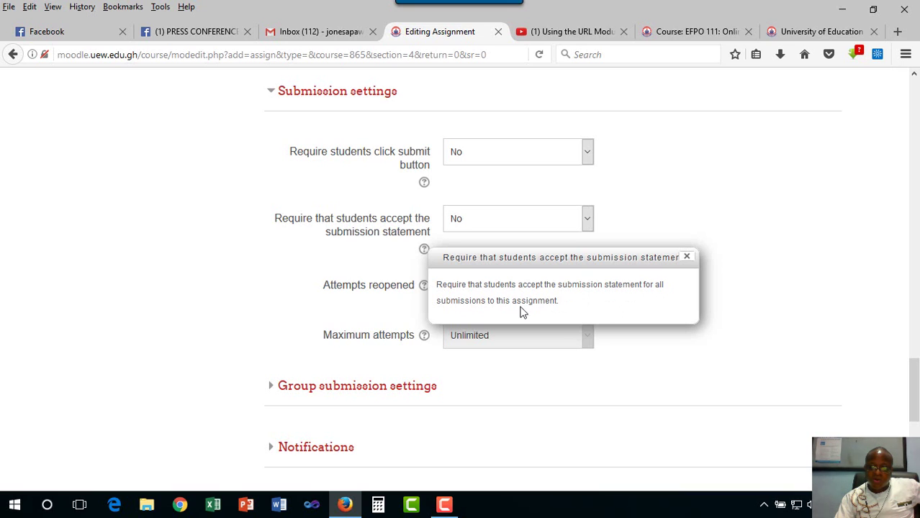
left_click(689, 260)
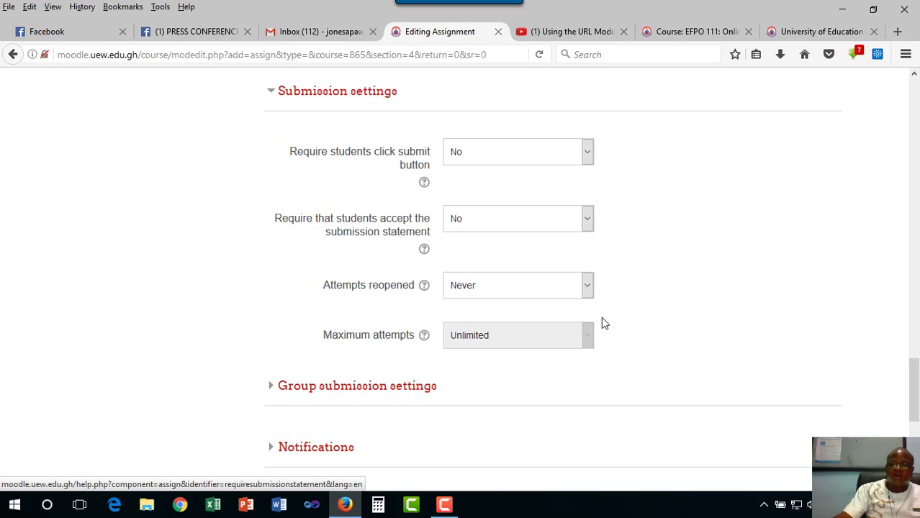
scroll(514, 317, "down", 2)
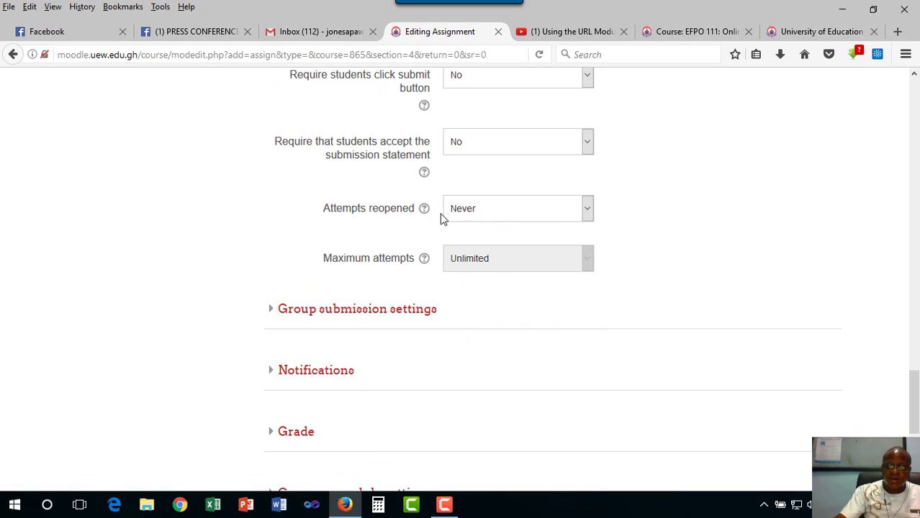
left_click(425, 210)
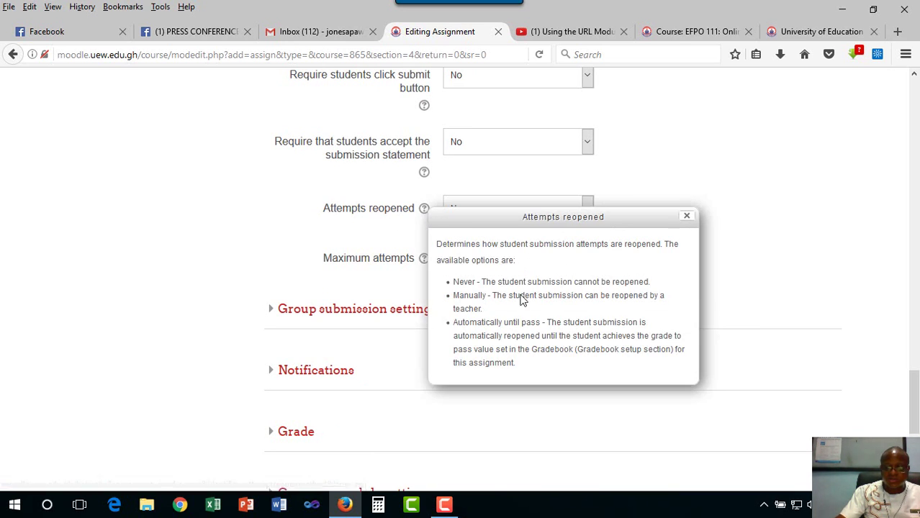
left_click(687, 216)
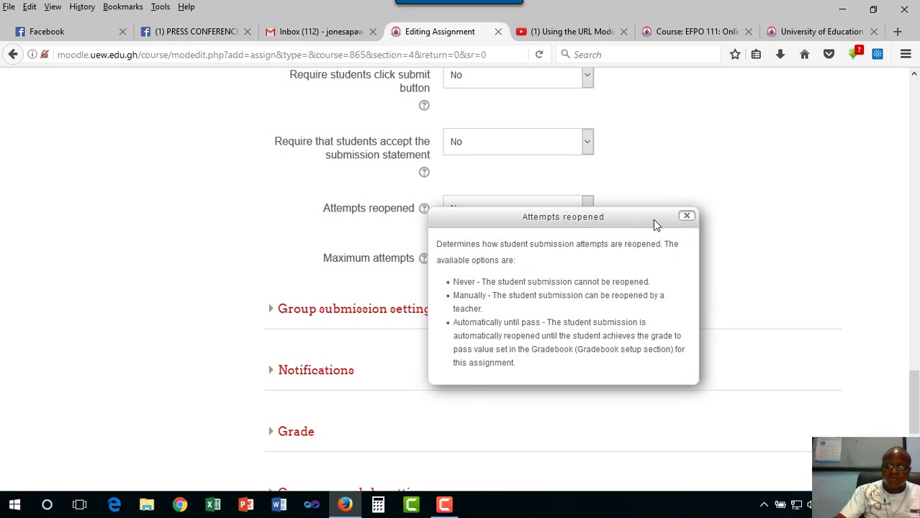
Step: Try Manually for Attempts reopened, look at the Maximum attempts choices, and return Attempts reopened to Never
left_click(585, 210)
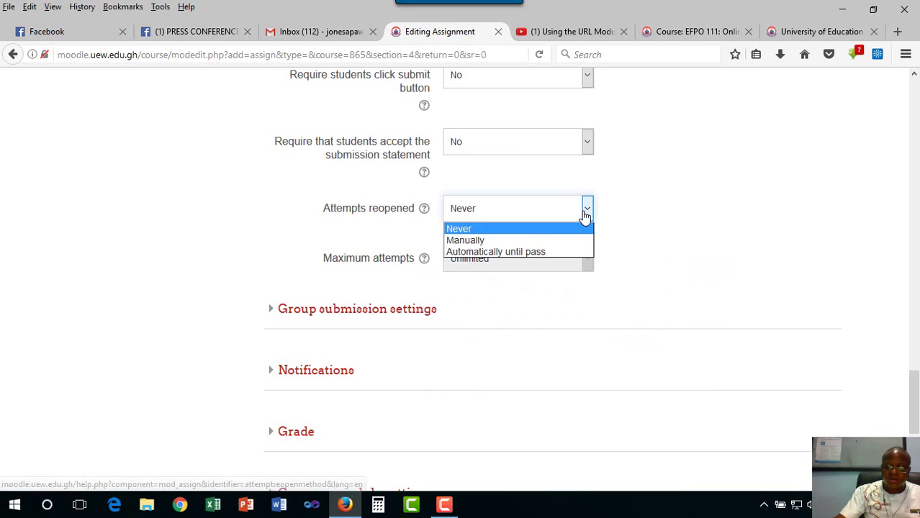
left_click(495, 242)
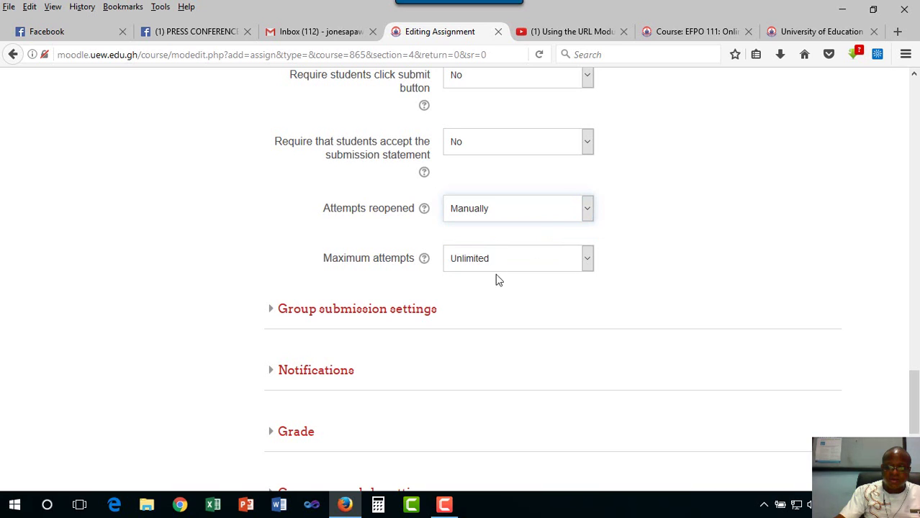
left_click(588, 261)
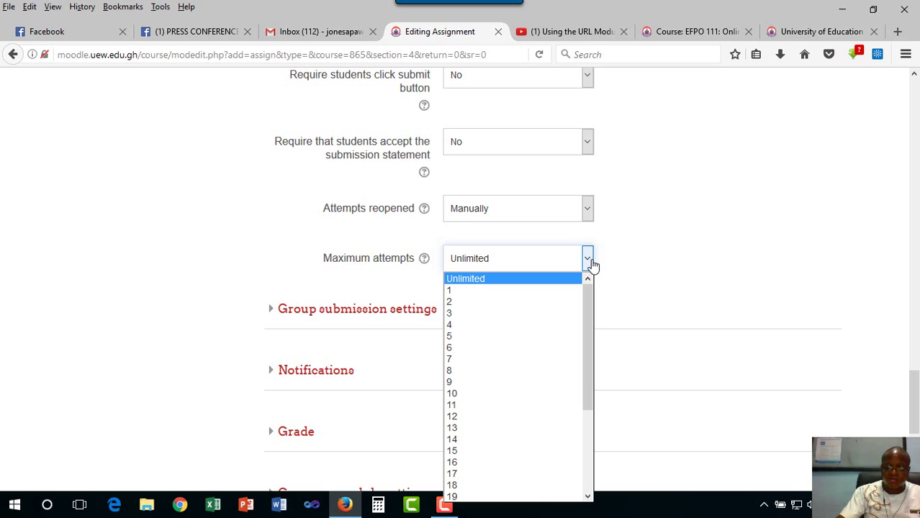
left_click(588, 209)
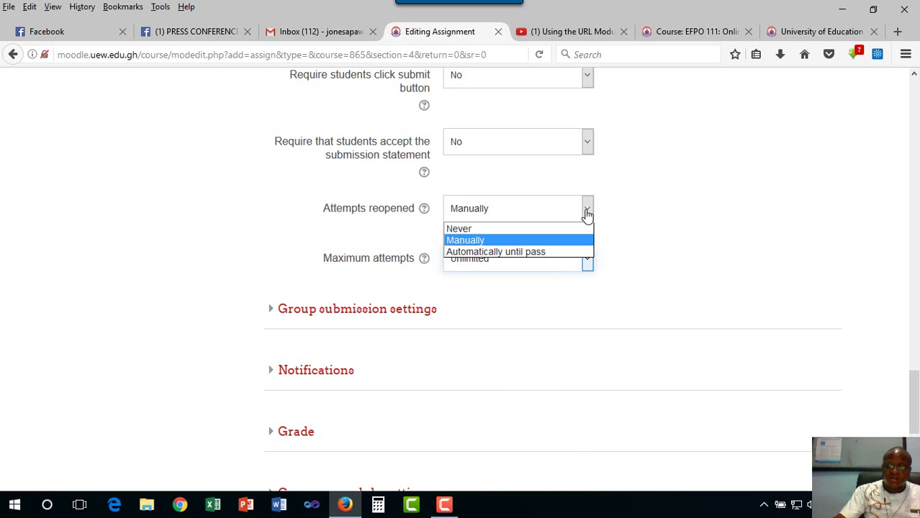
left_click(492, 230)
Step: Expand the Group submission settings and review the options for students submitting in groups
scroll(376, 325, "down", 2)
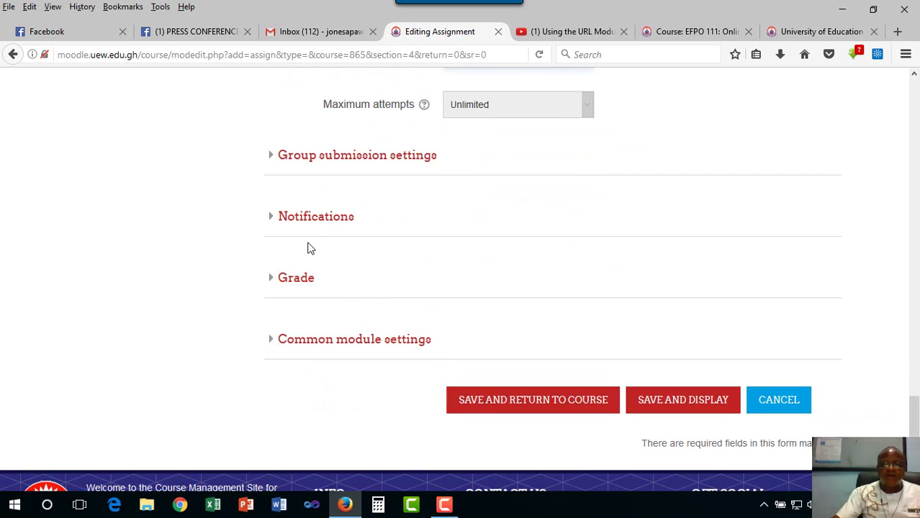
left_click(274, 158)
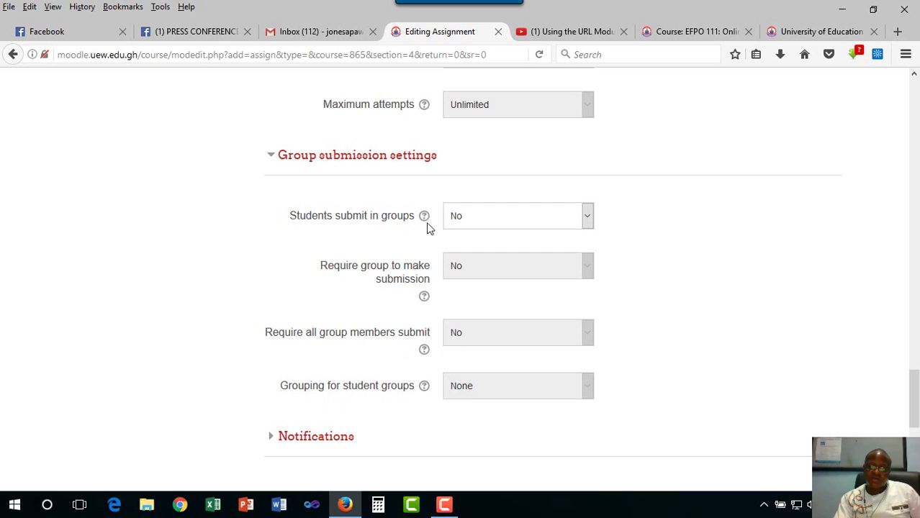
Step: Expand the Notifications settings and set Notify graders about submissions to Yes
scroll(432, 382, "down", 3)
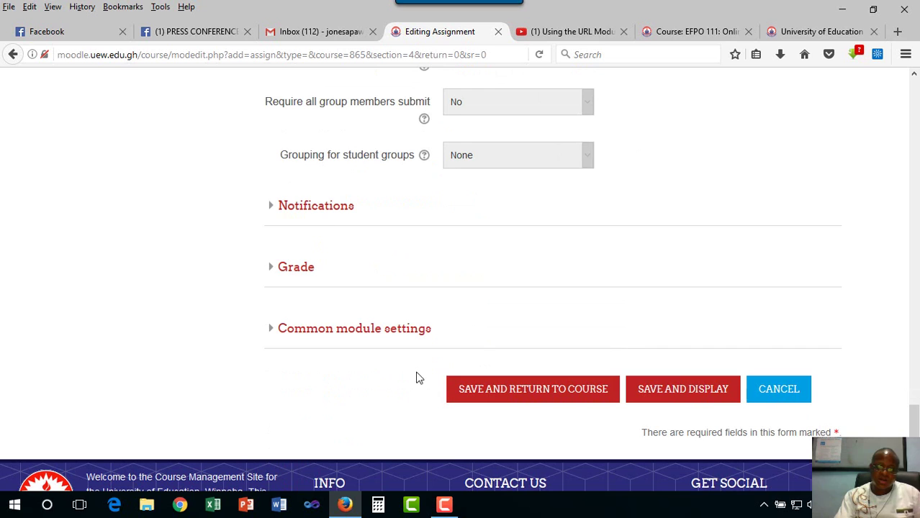
left_click(272, 208)
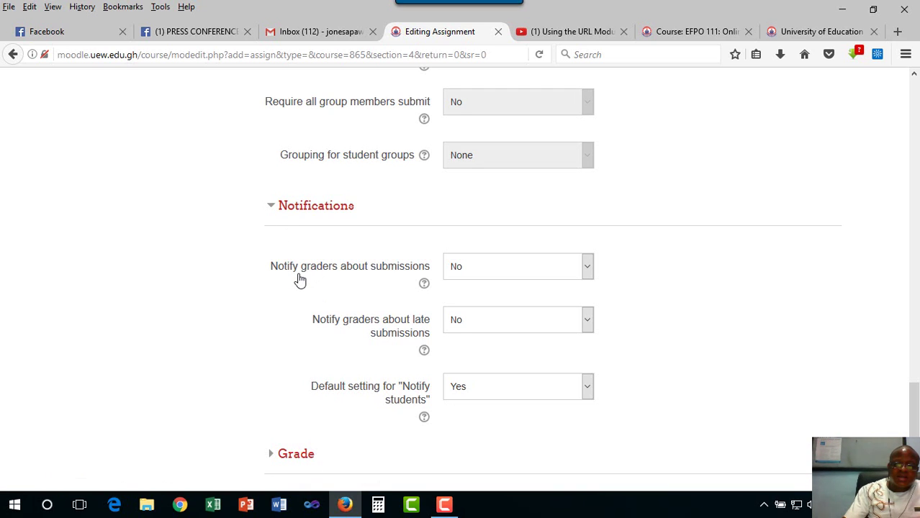
left_click(587, 273)
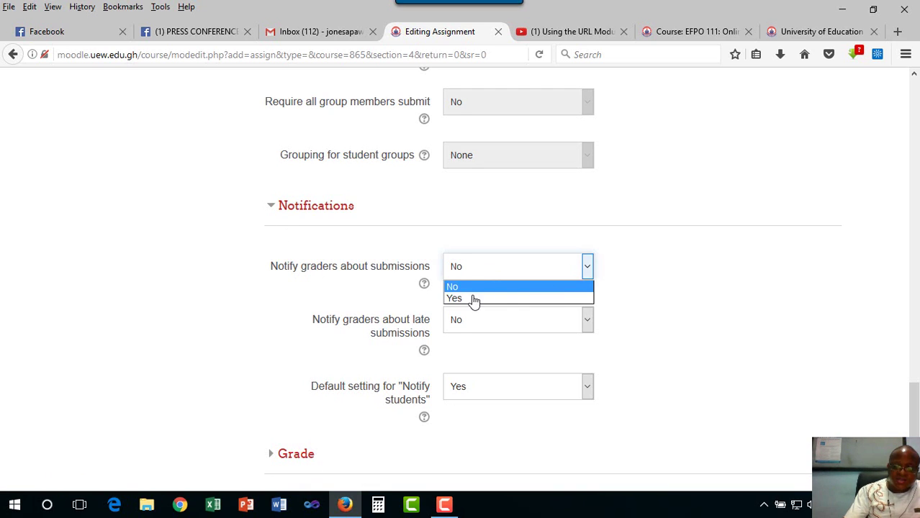
left_click(464, 300)
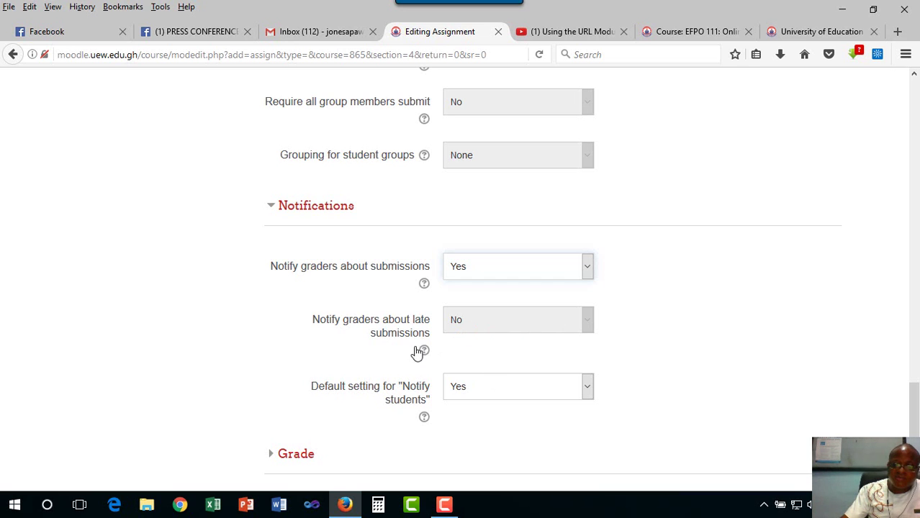
Step: Expand the Grade settings and set the assignment's maximum points to 10
scroll(458, 345, "down", 4)
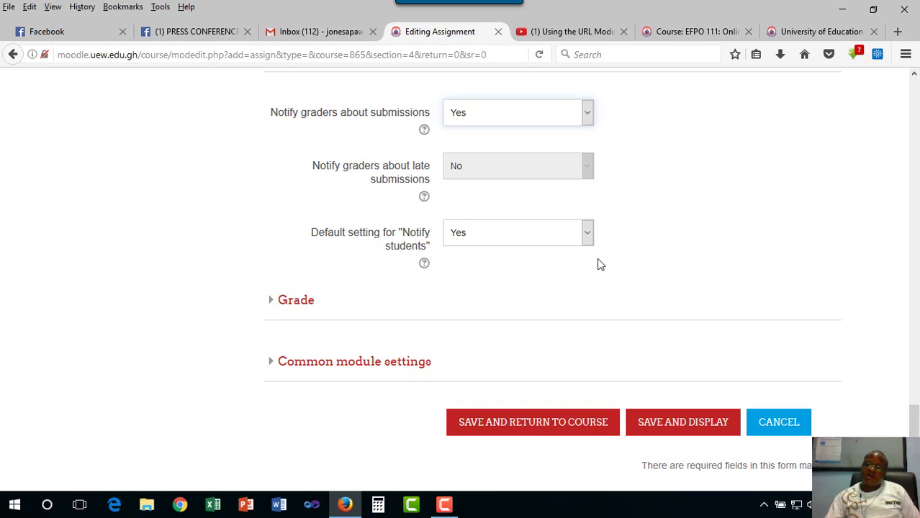
left_click(272, 302)
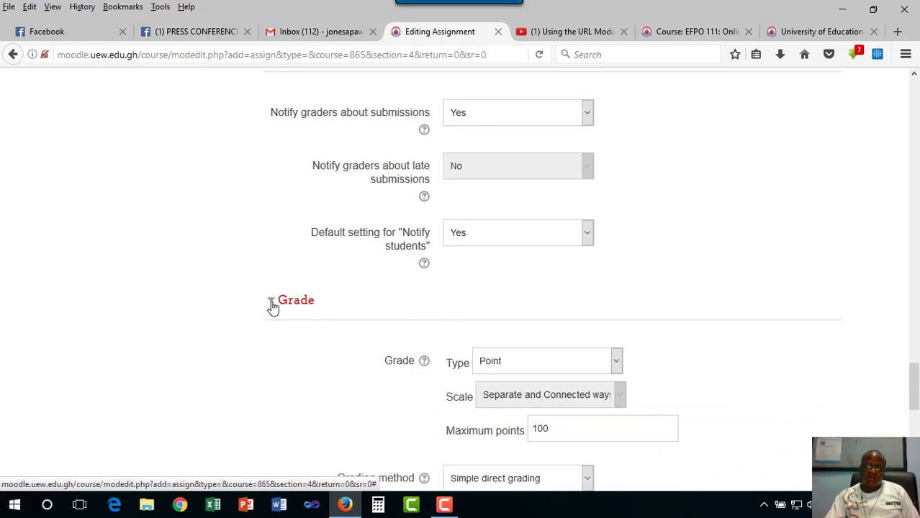
scroll(442, 367, "down", 2)
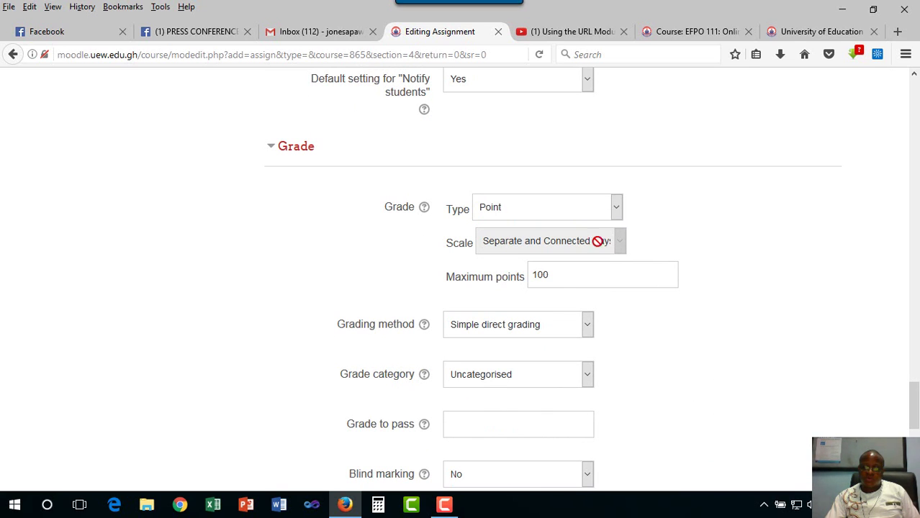
left_click(554, 274)
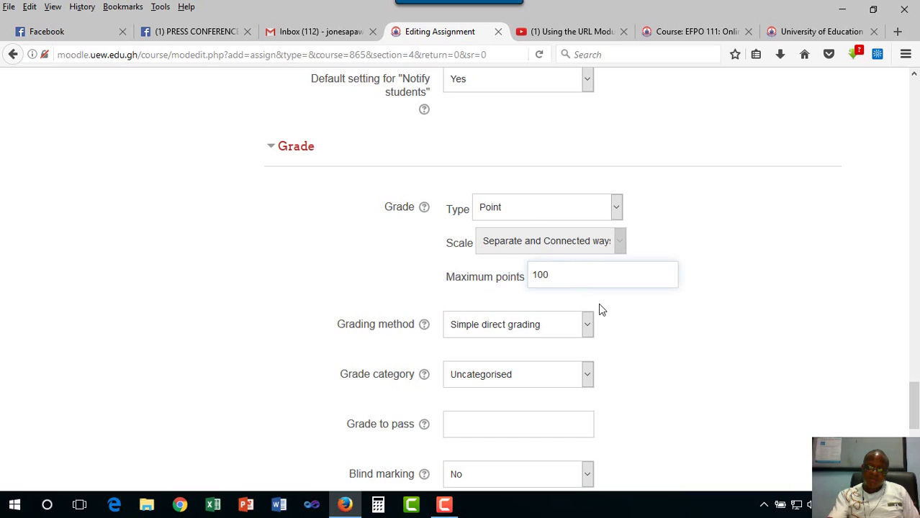
key("BackSpace")
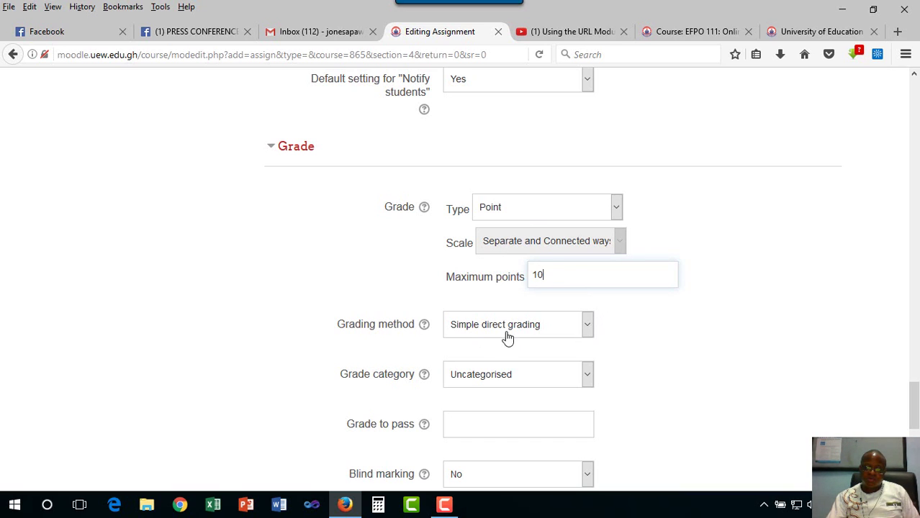
Step: Review the Grading method choices for the assignment, keeping Simple direct grading selected
left_click(588, 334)
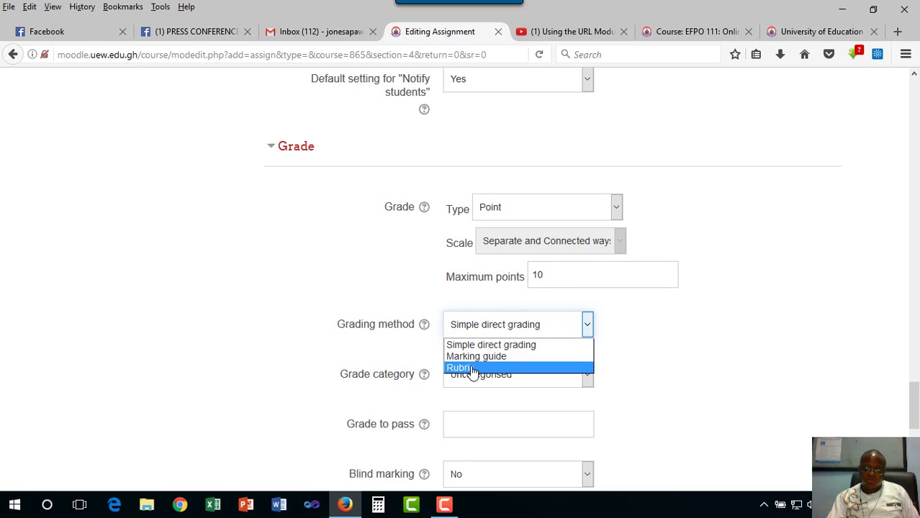
left_click(664, 315)
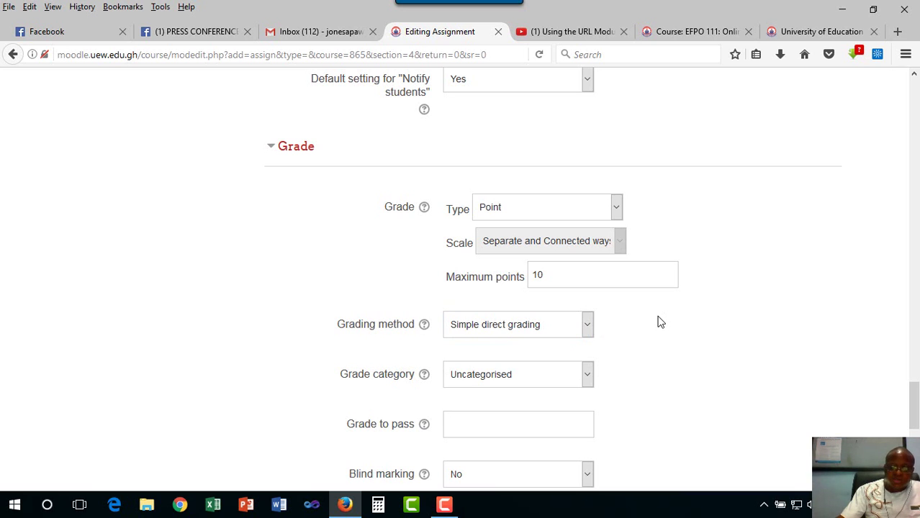
left_click(594, 333)
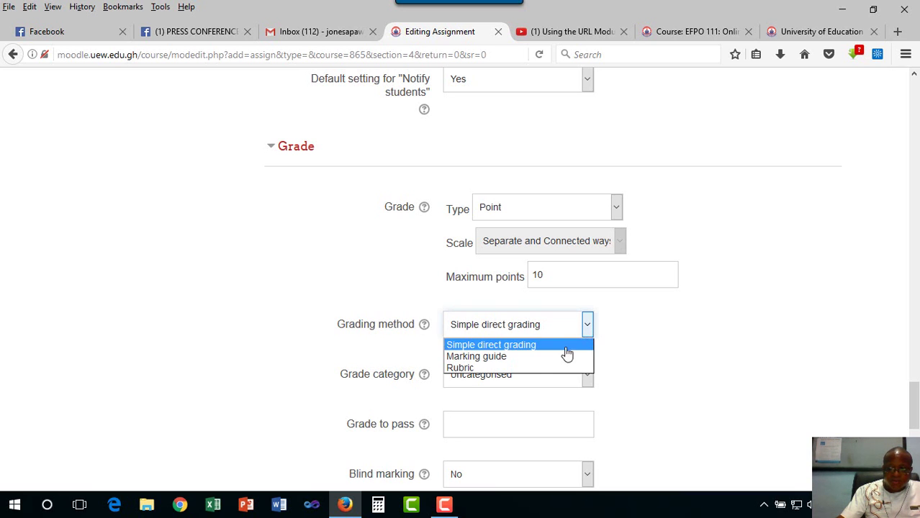
left_click(704, 354)
scroll(700, 351, "down", 5)
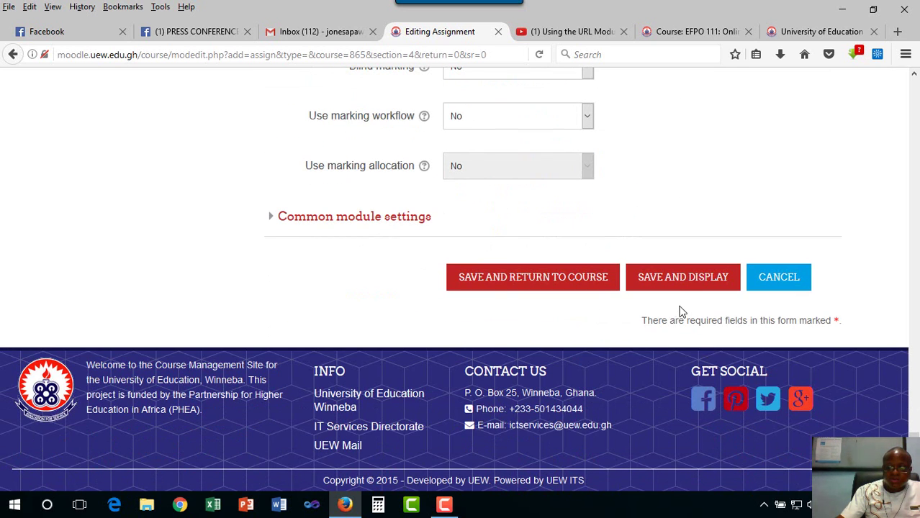
scroll(691, 281, "up", 4)
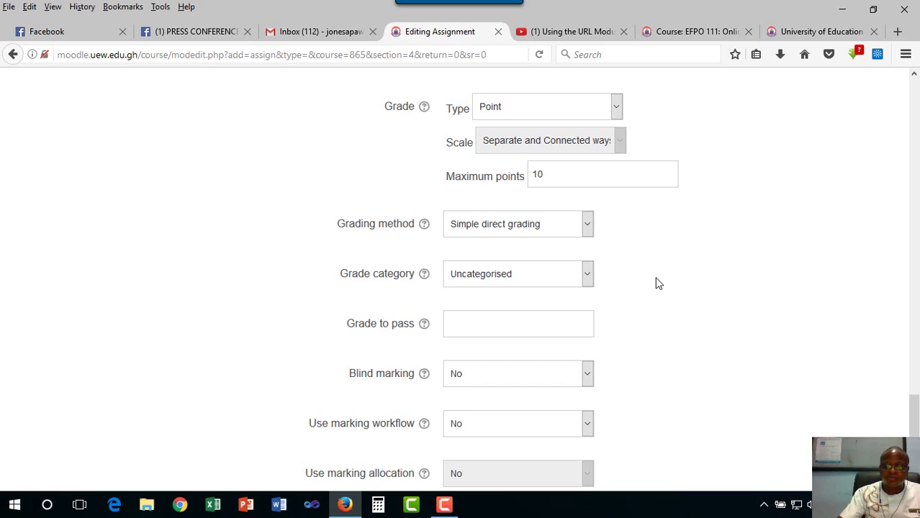
scroll(657, 285, "up", 2)
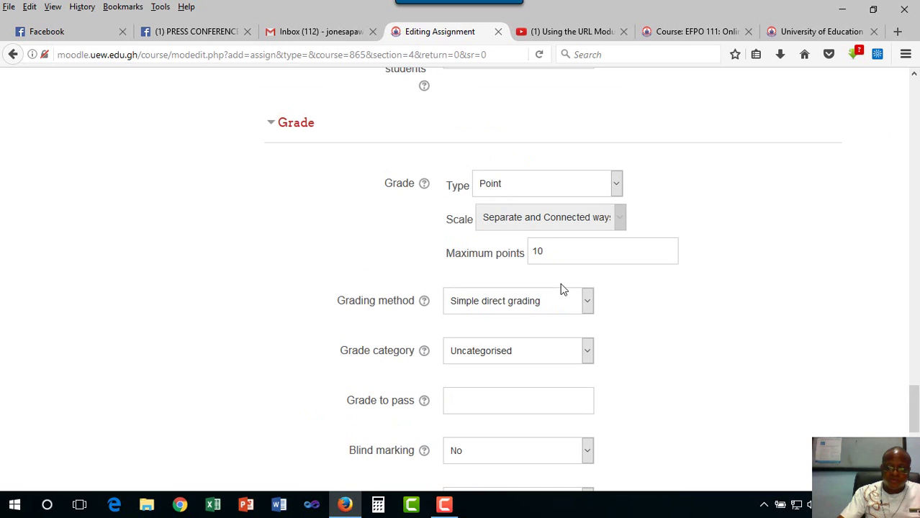
Step: Examine the Grade category and Blind marking choices and the marking workflow setting in the Grade section
scroll(560, 288, "down", 4)
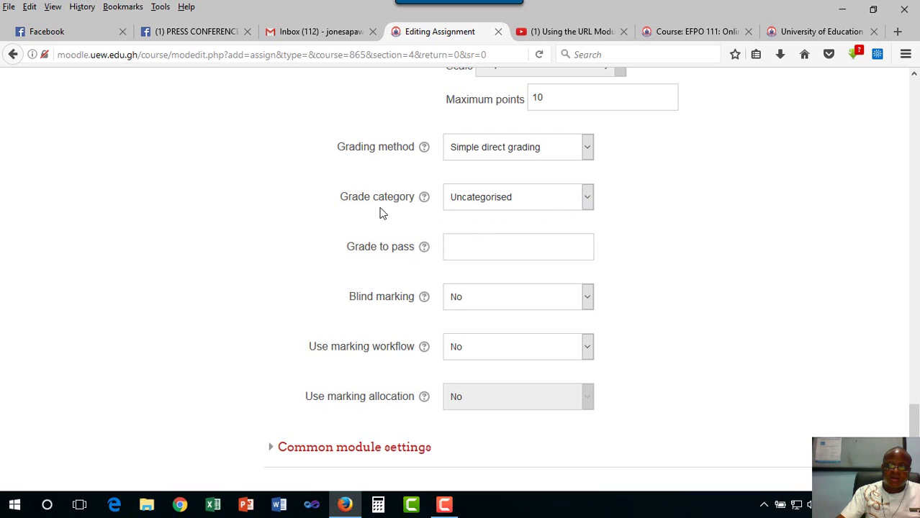
left_click(587, 202)
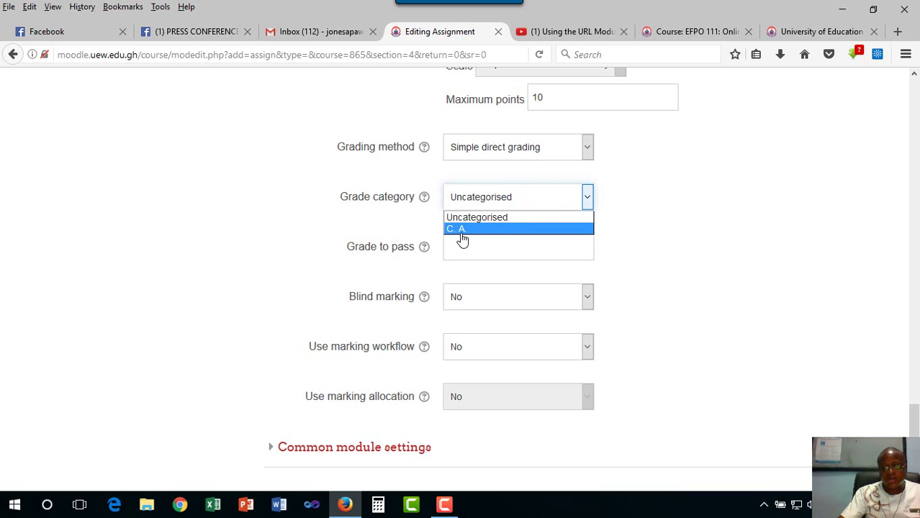
left_click(626, 211)
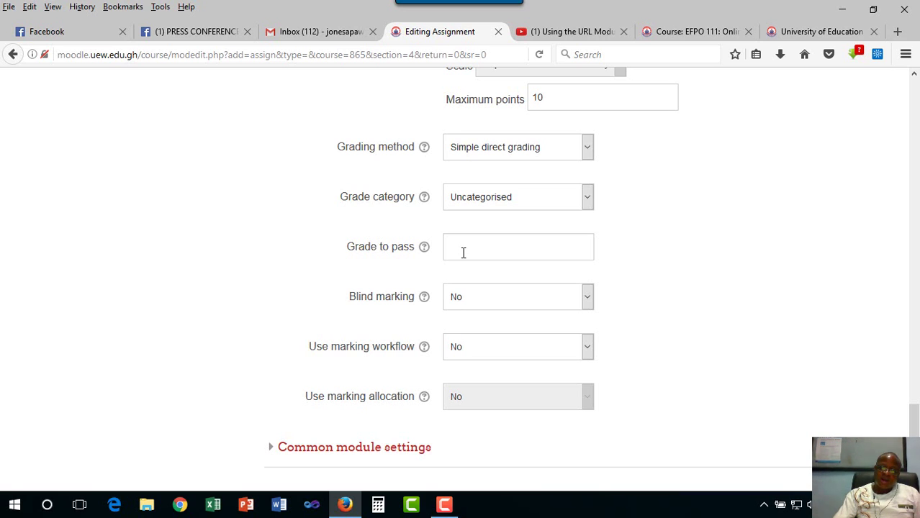
scroll(463, 252, "down", 2)
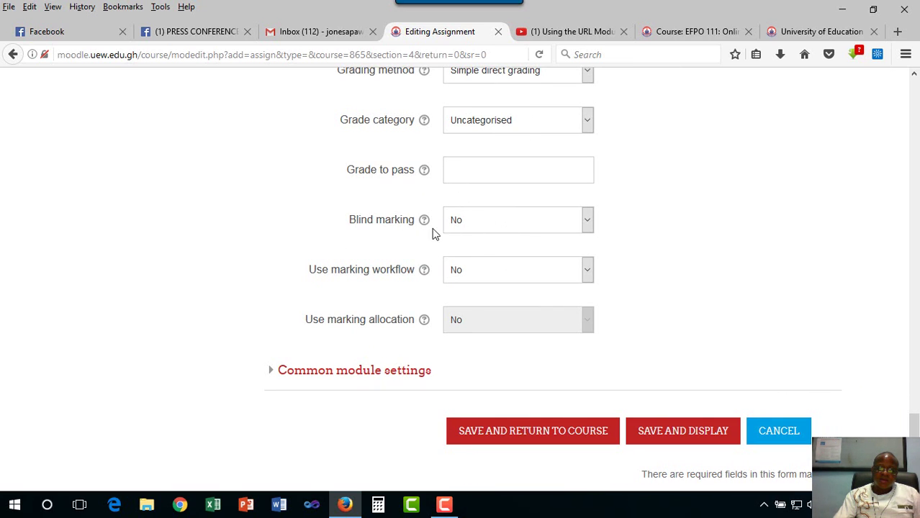
left_click(588, 226)
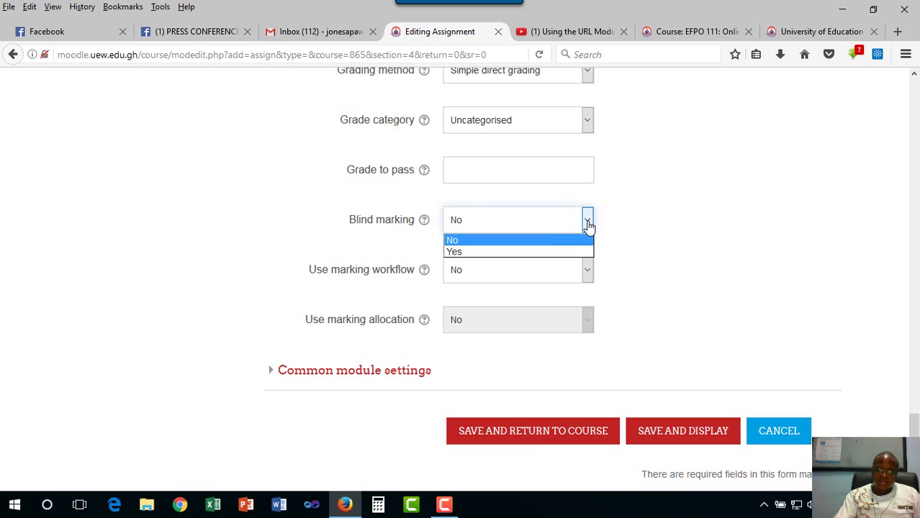
left_click(636, 234)
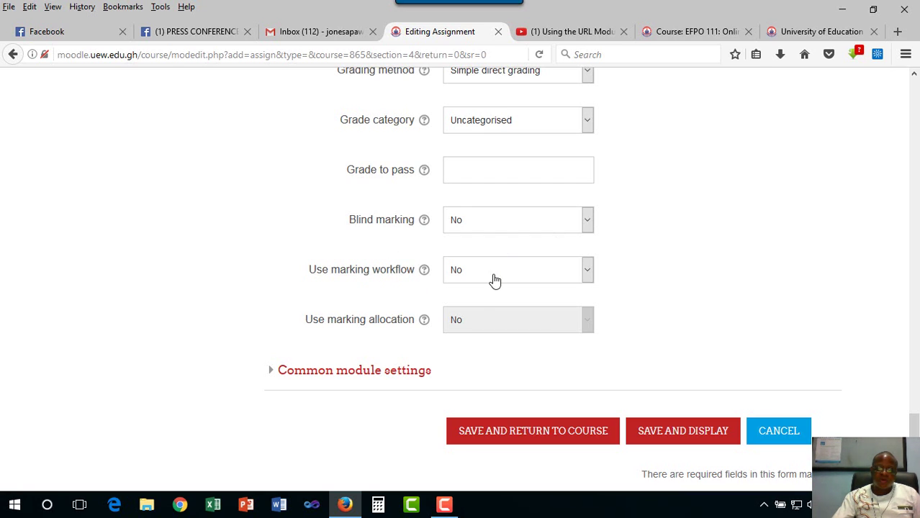
scroll(494, 281, "down", 2)
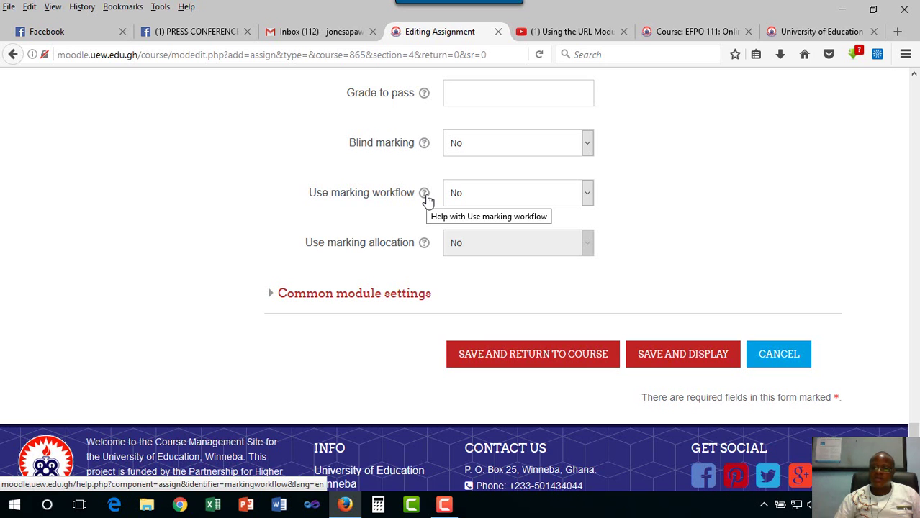
scroll(604, 173, "up", 5)
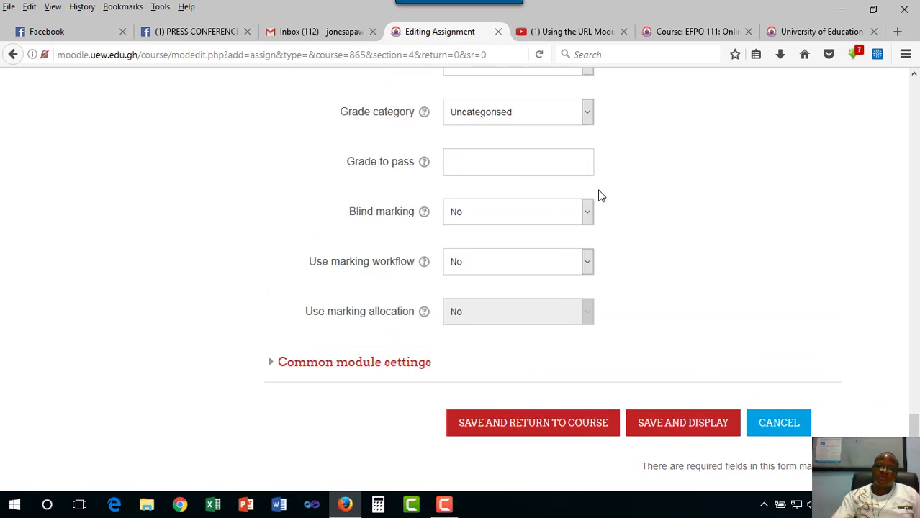
Step: Expand the Common module settings to check them, then save the assignment and return to the course
scroll(455, 277, "down", 5)
scroll(454, 287, "down", 2)
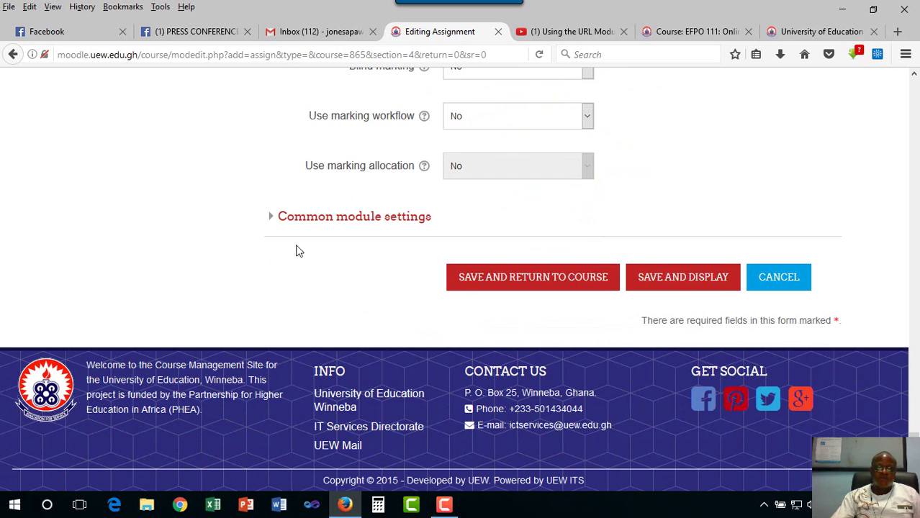
left_click(271, 221)
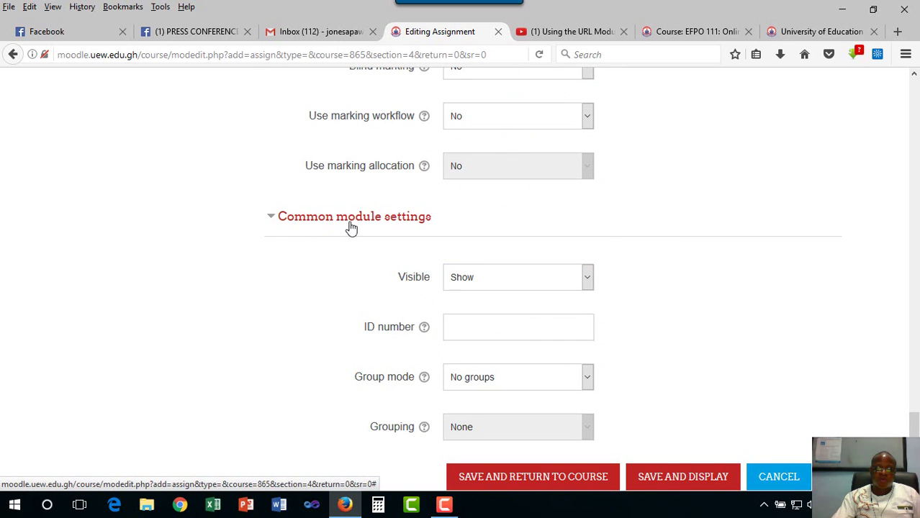
scroll(461, 288, "down", 2)
scroll(479, 306, "down", 3)
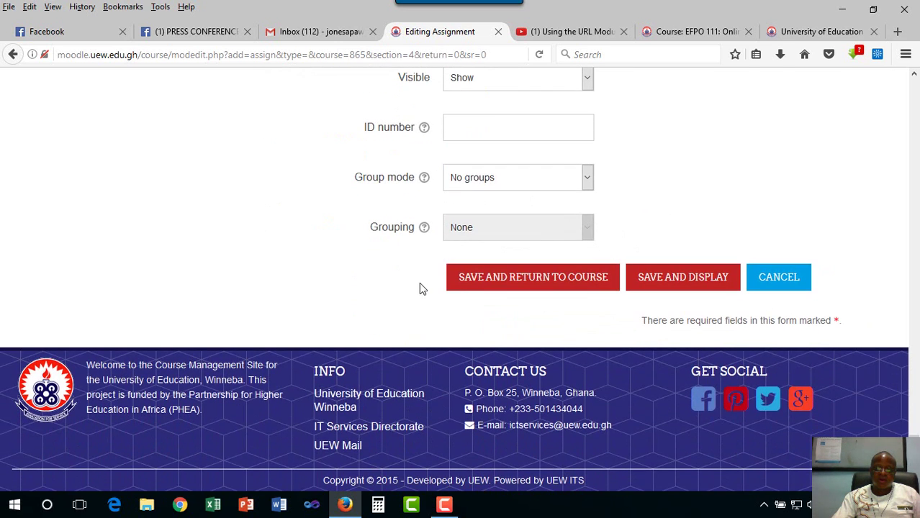
left_click(509, 283)
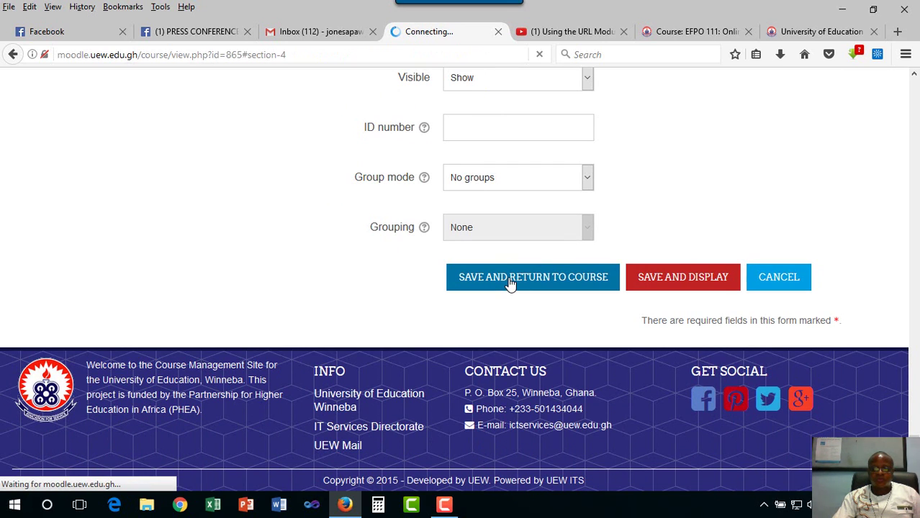